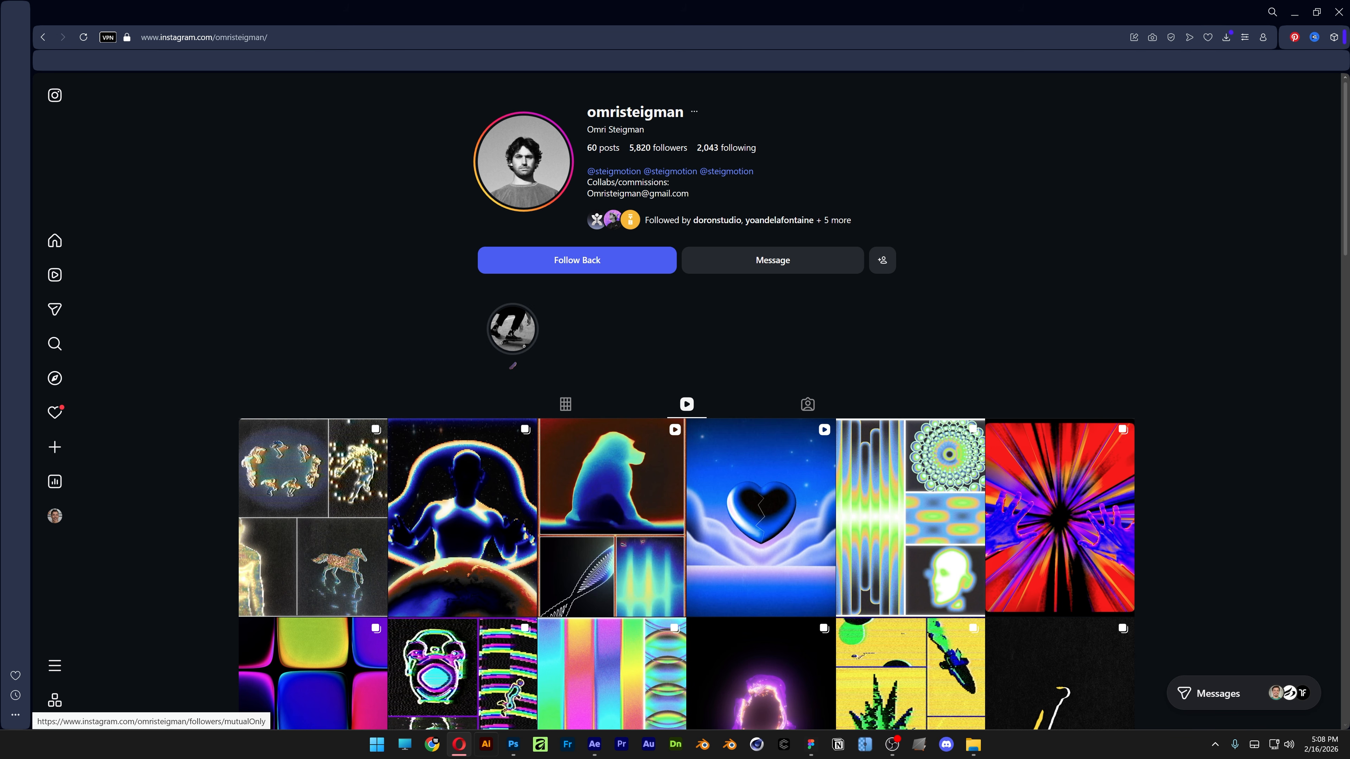
click(932, 515)
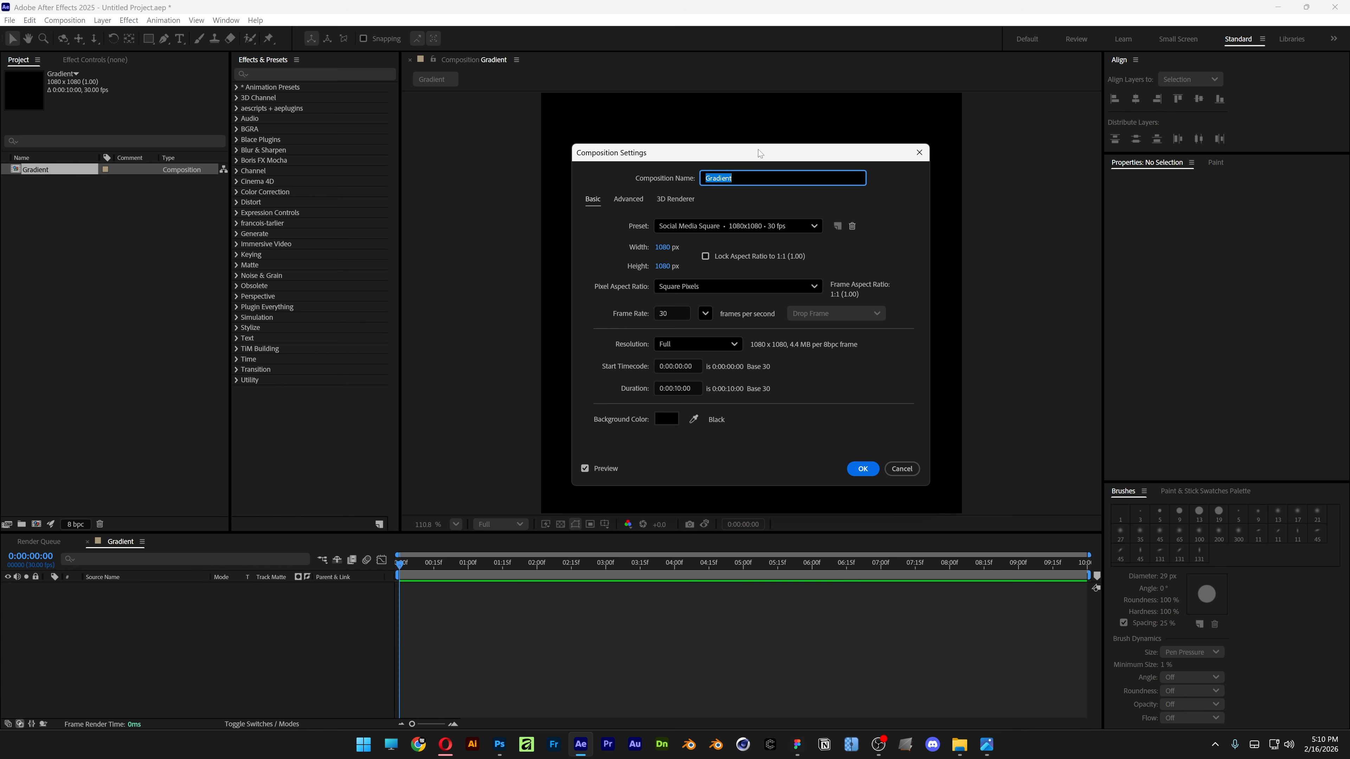
Step: Accept the Gradient composition's settings with a 1080 × 1080 px frame at 30 frames per second
click(663, 247)
click(666, 266)
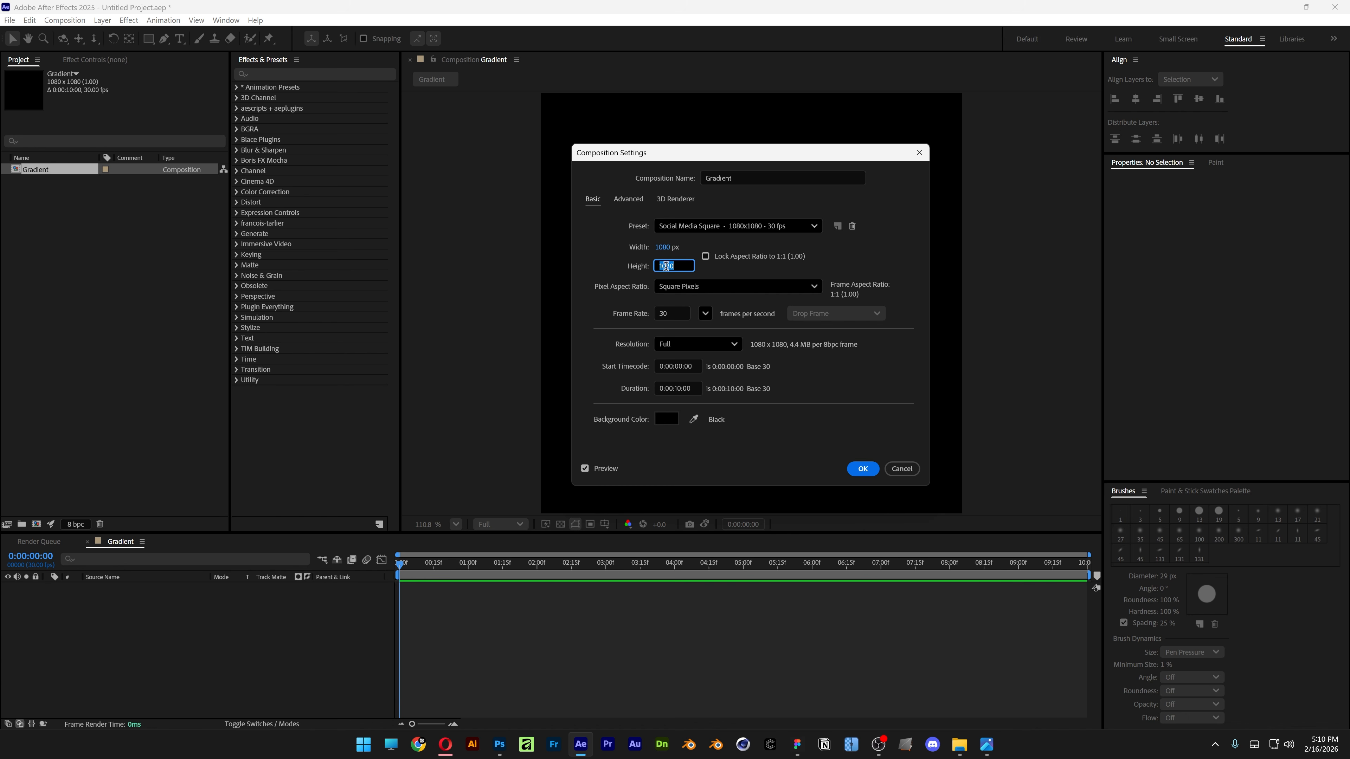
click(673, 313)
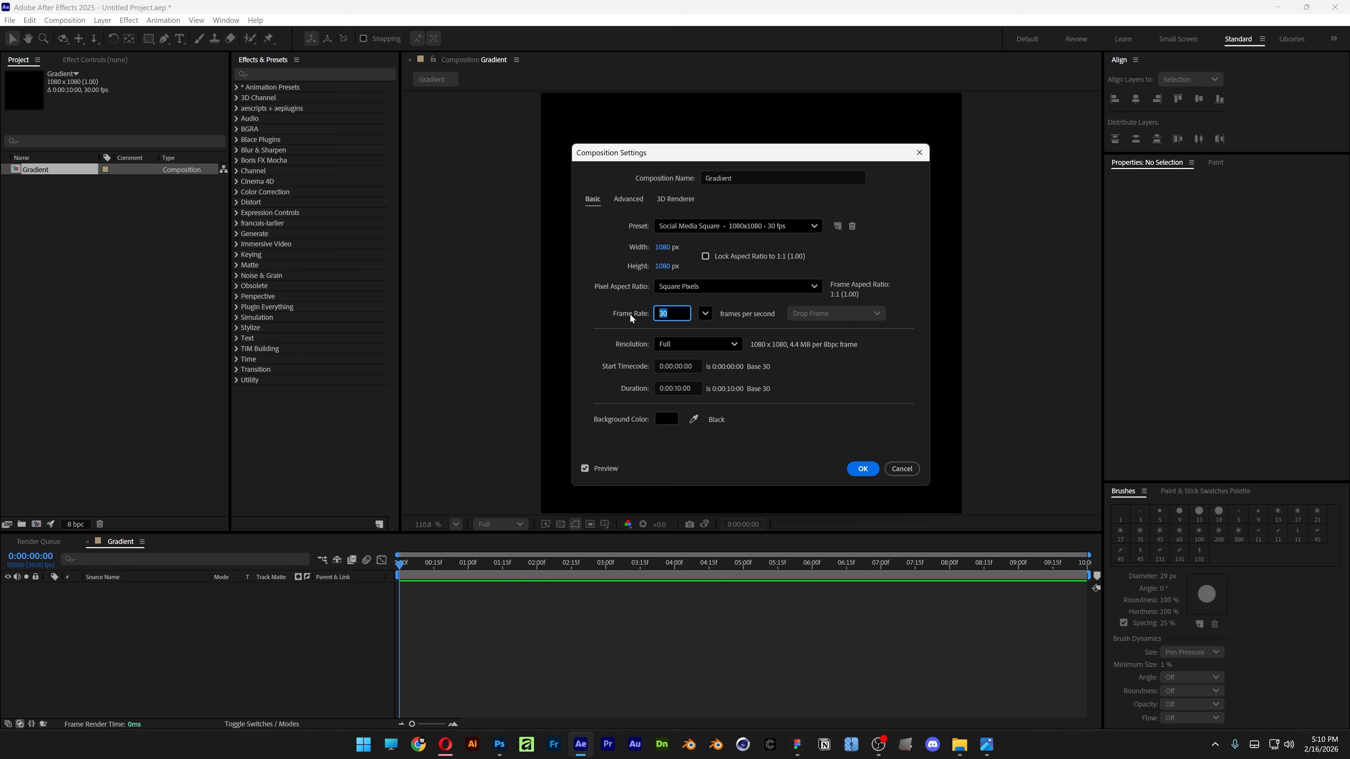
click(743, 178)
click(866, 468)
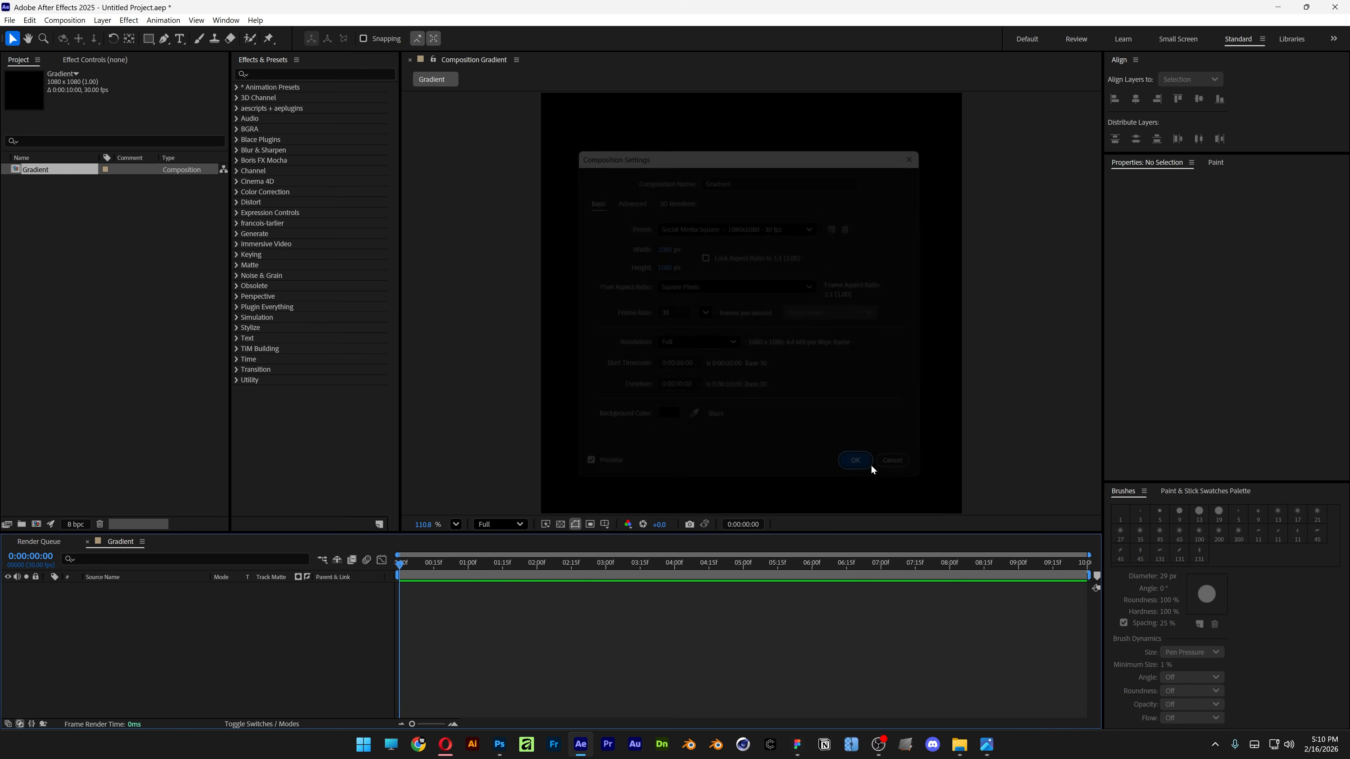
Step: Create a white solid layer named Gradient at the composition's size
right_click(248, 487)
mouse_move(356, 498)
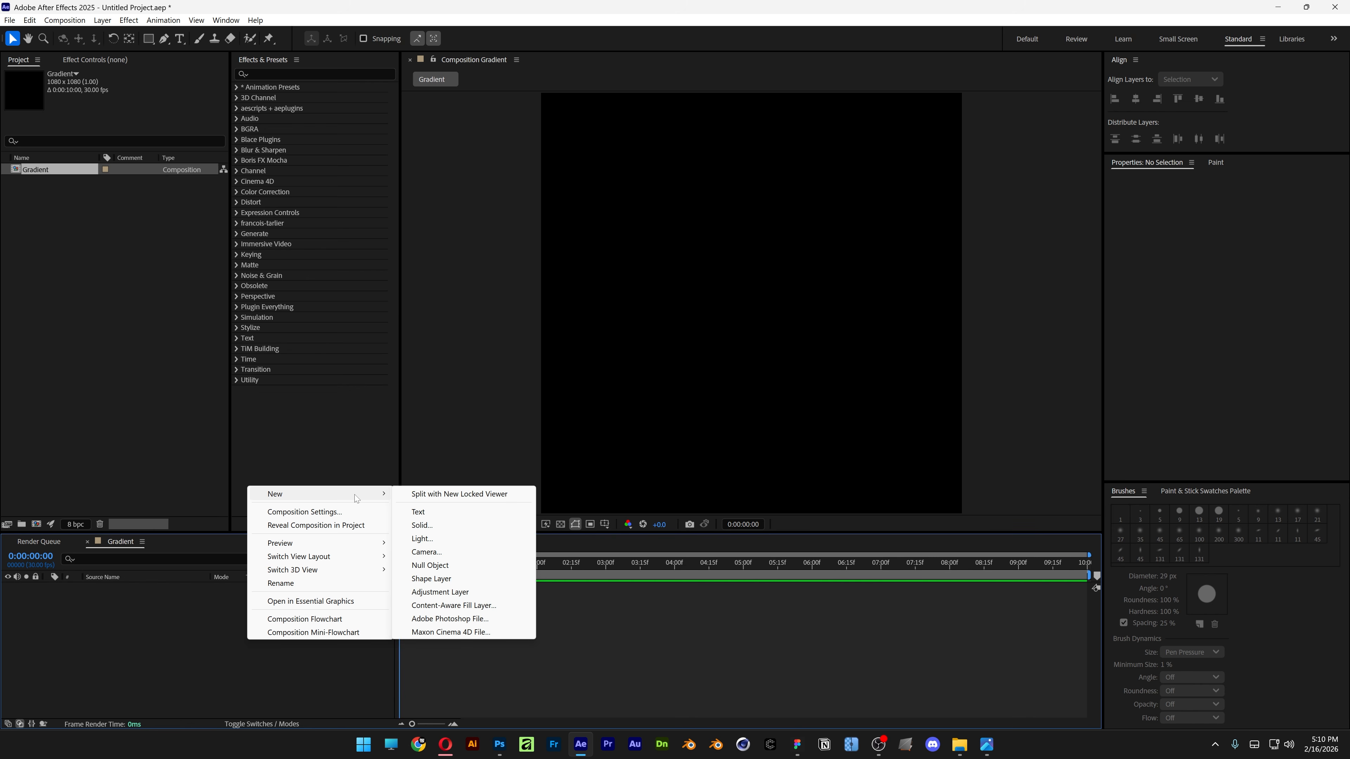
click(434, 525)
text(Gradien)
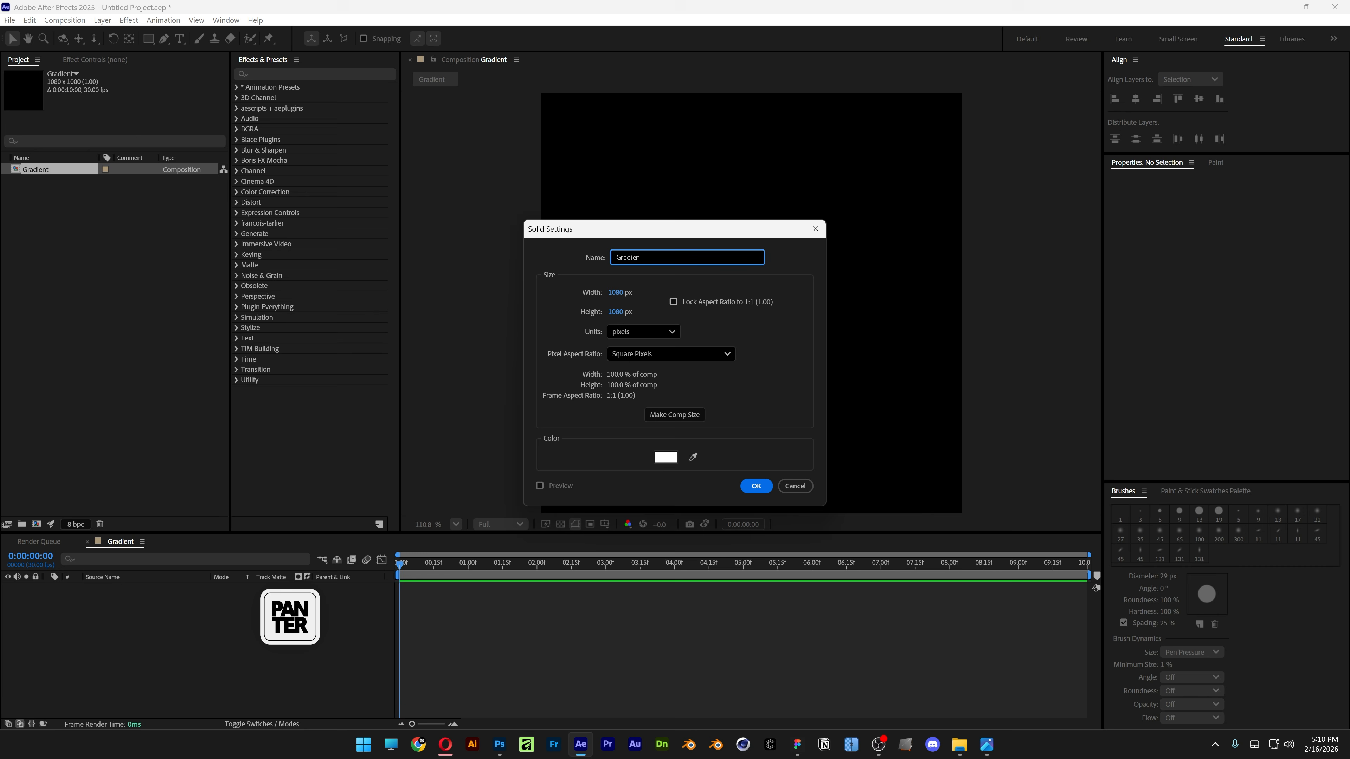
text(t)
key(Return)
Step: Find the Fractal Noise effect and apply it to the Gradient solid
click(290, 74)
text(fracta)
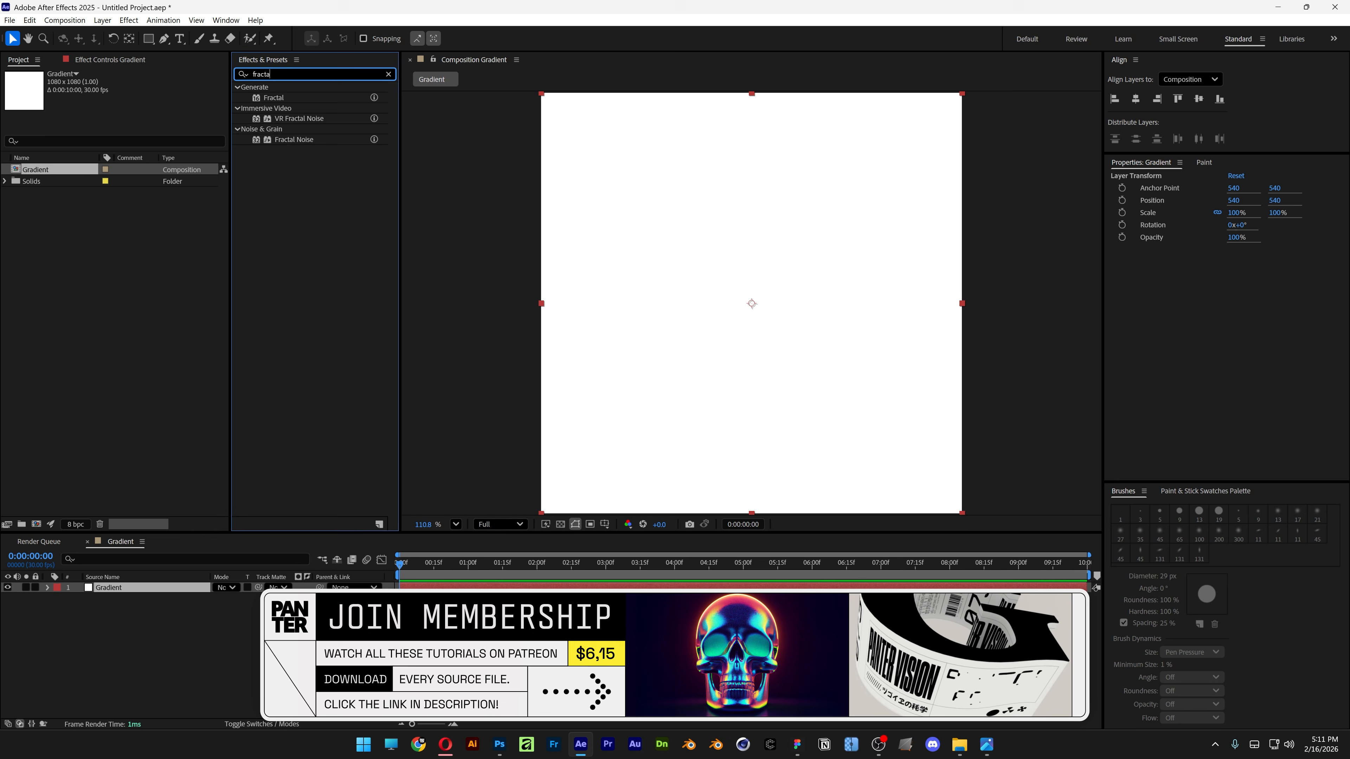
text(l noise)
drag(294, 118, 147, 585)
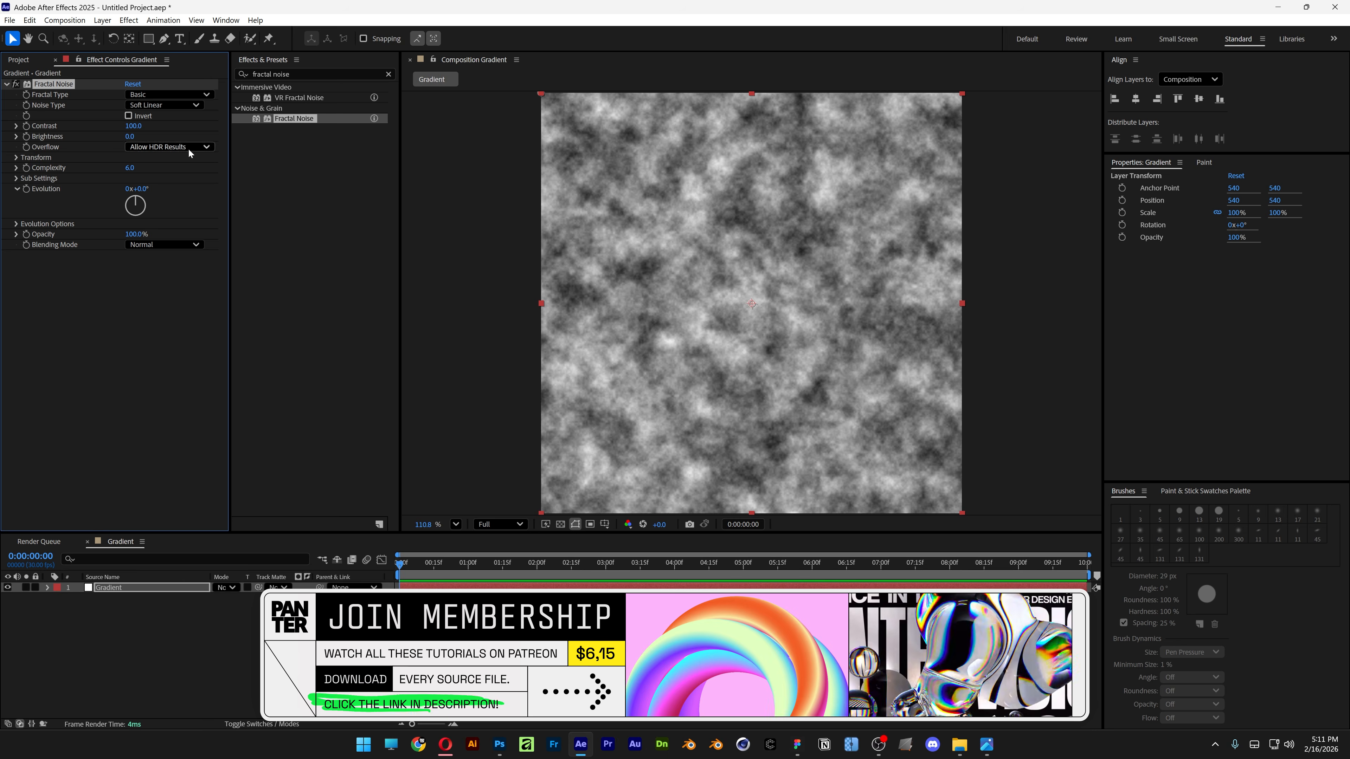
Step: Set the Fractal Noise contrast to 540 and its brightness to 65
drag(133, 125, 407, 125)
click(129, 136)
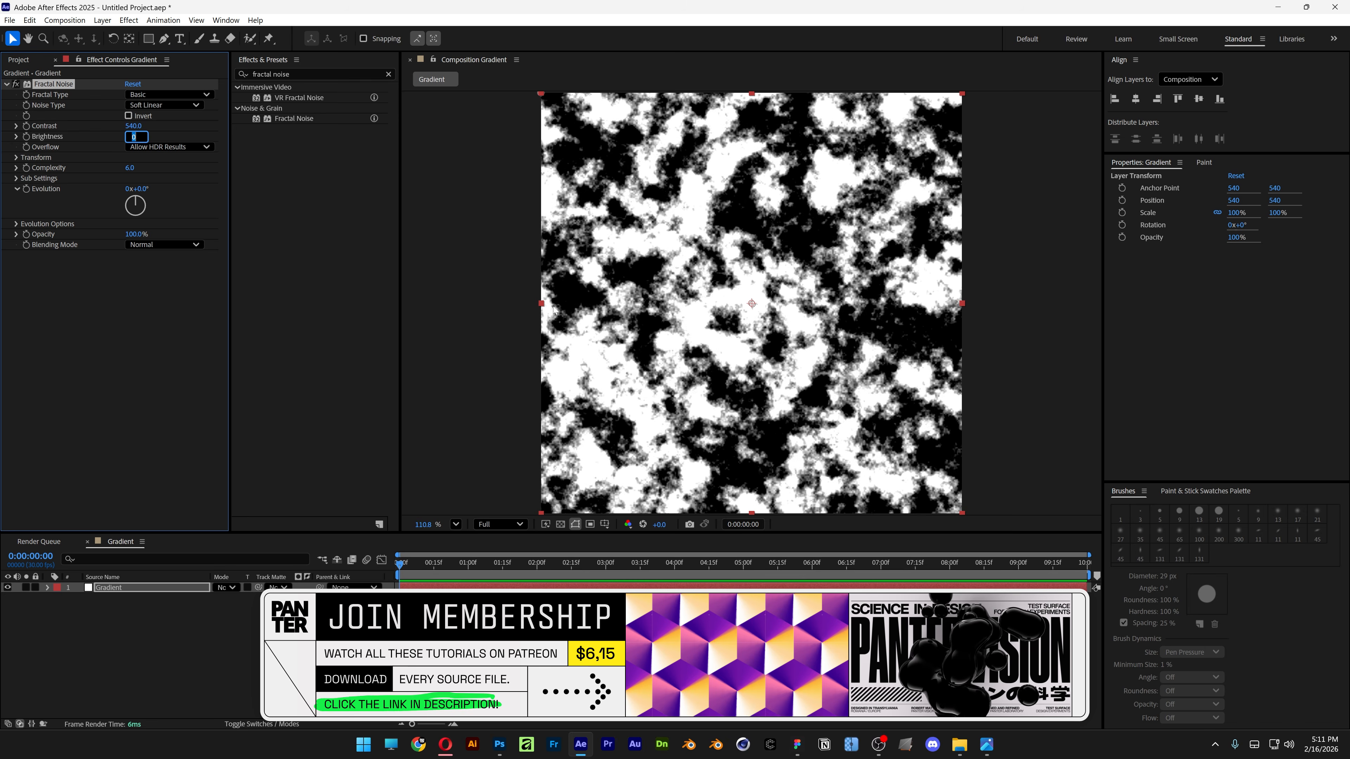
text(65)
key(Return)
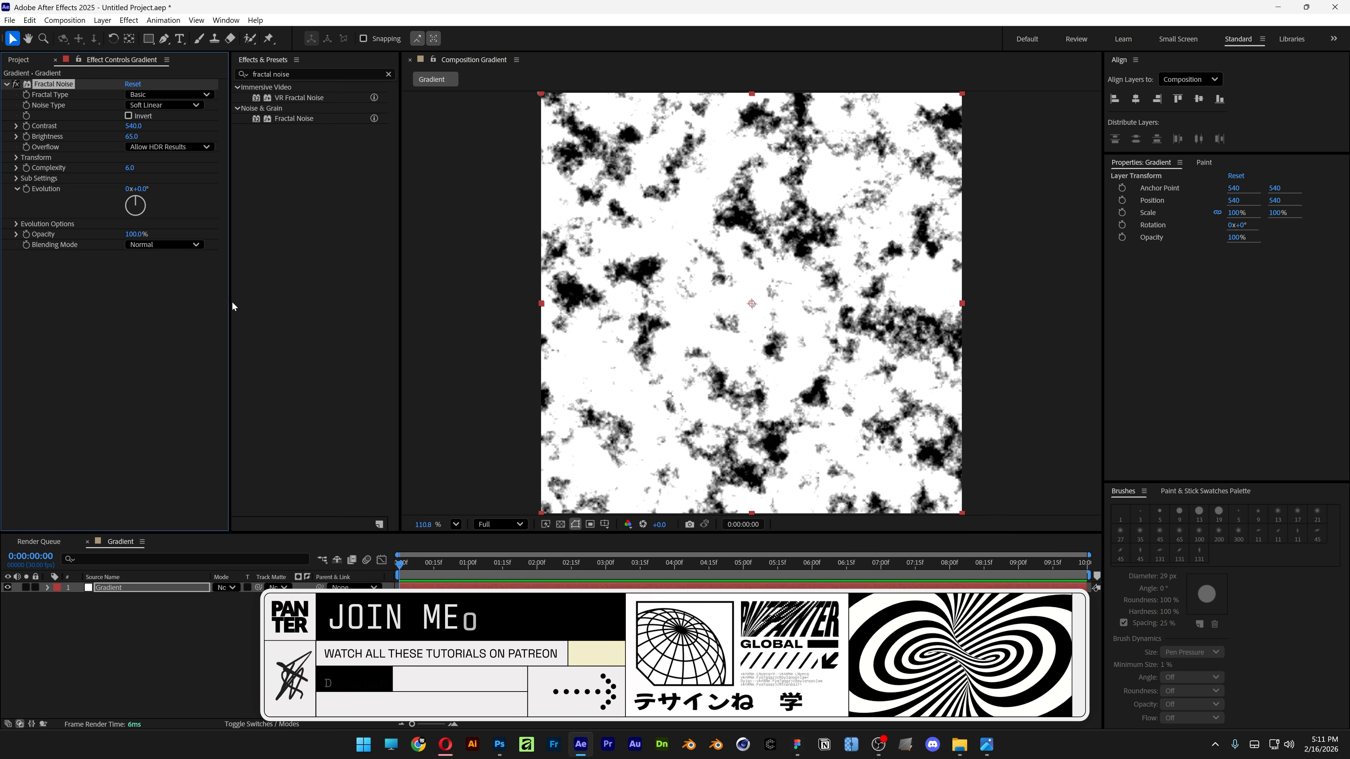
Step: Find the VR Color Gradients effect and add it to the Gradient layer
drag(308, 74, 249, 75)
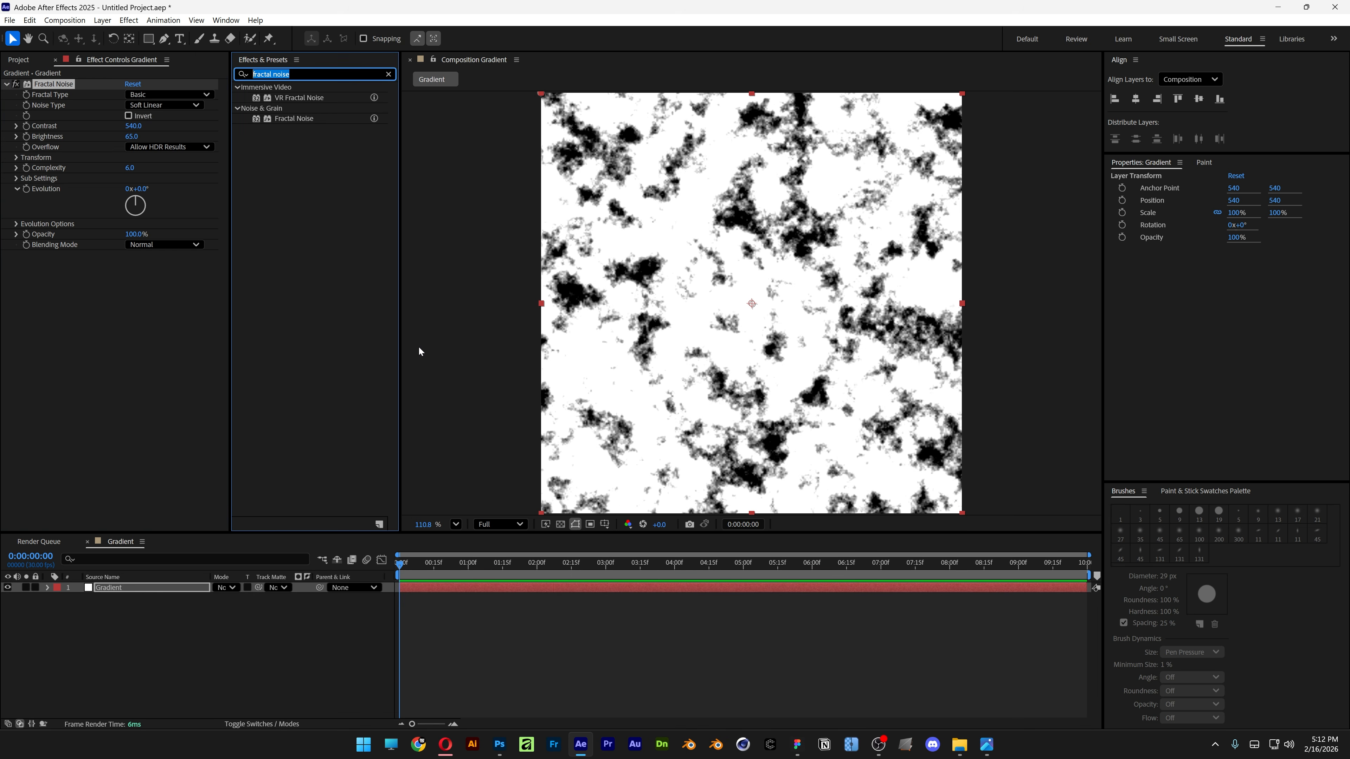
text(vr color gr)
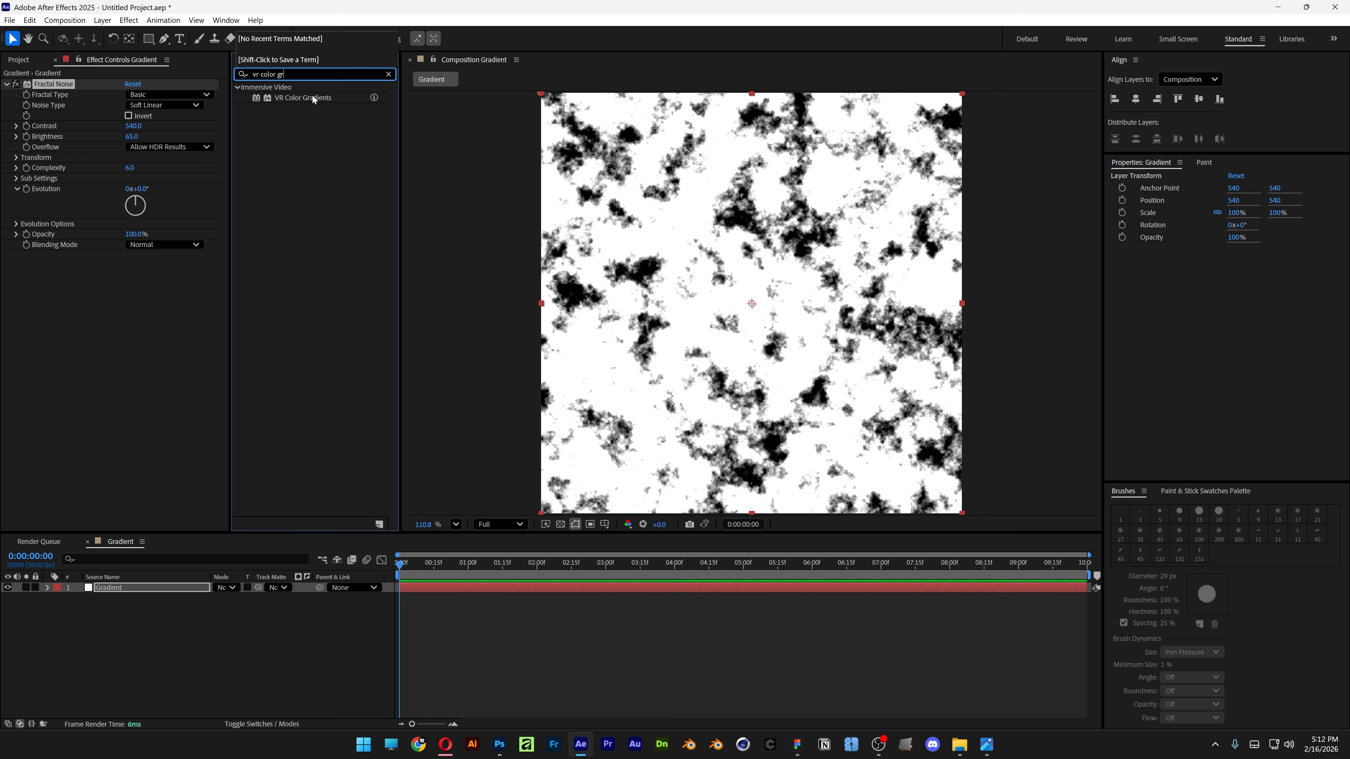
double_click(313, 99)
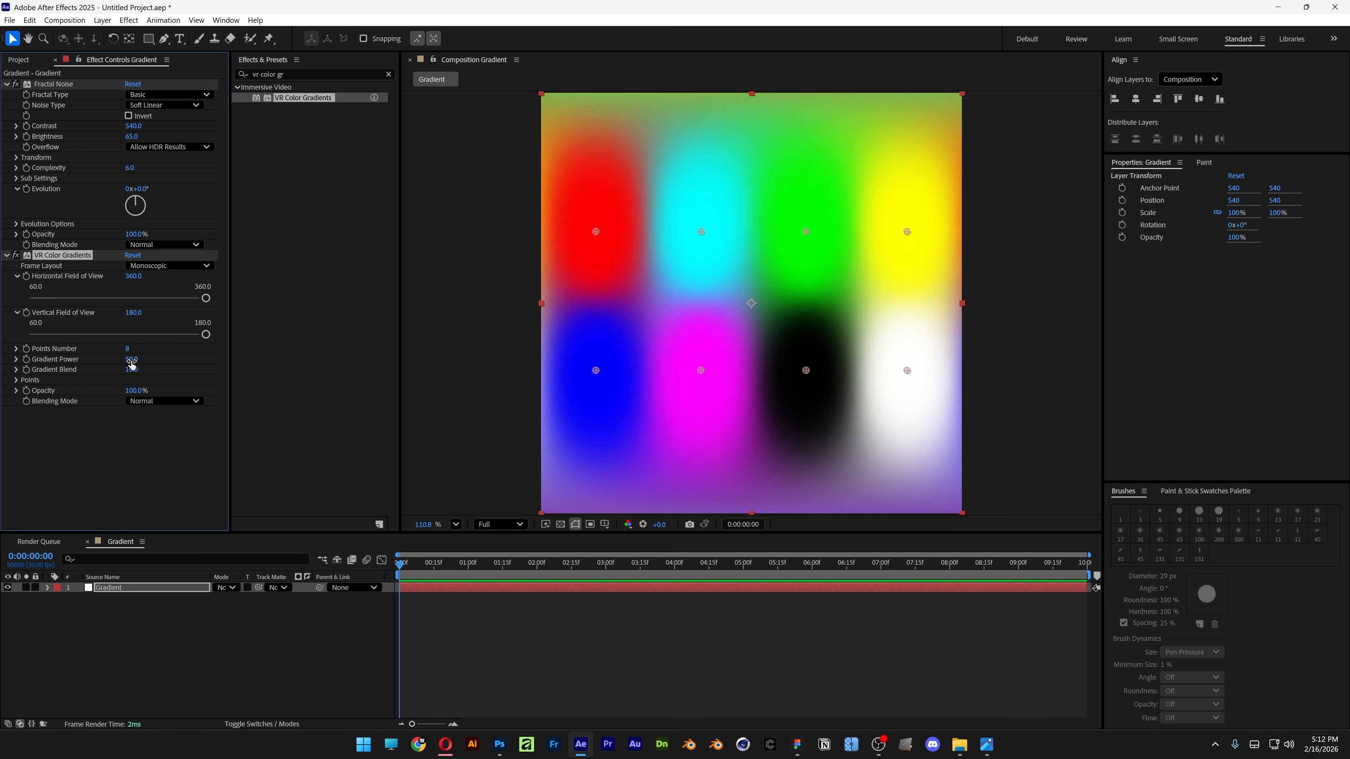
Step: Give VR Color Gradients a Gradient Power of 100, a Gradient Blend of 45 and the Hard Light blending mode
drag(131, 360, 168, 360)
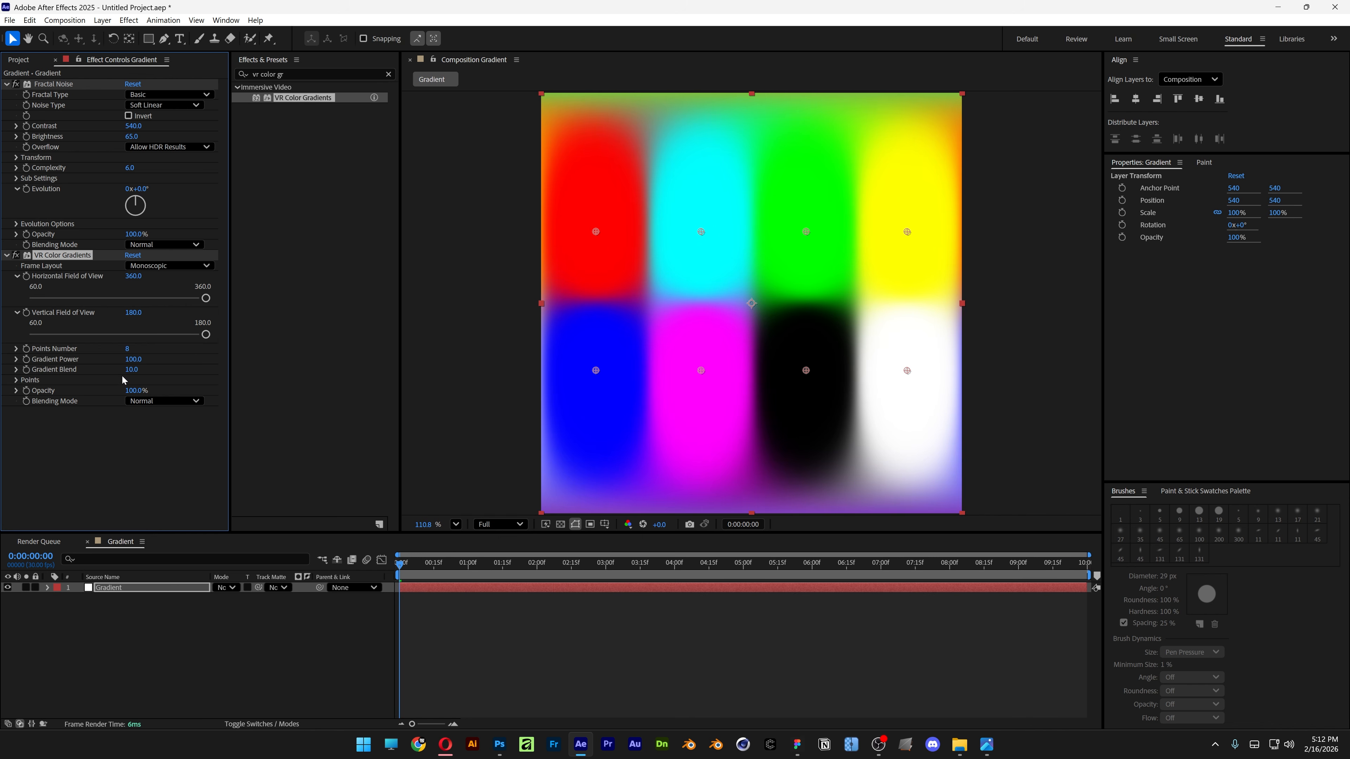
drag(132, 369, 152, 373)
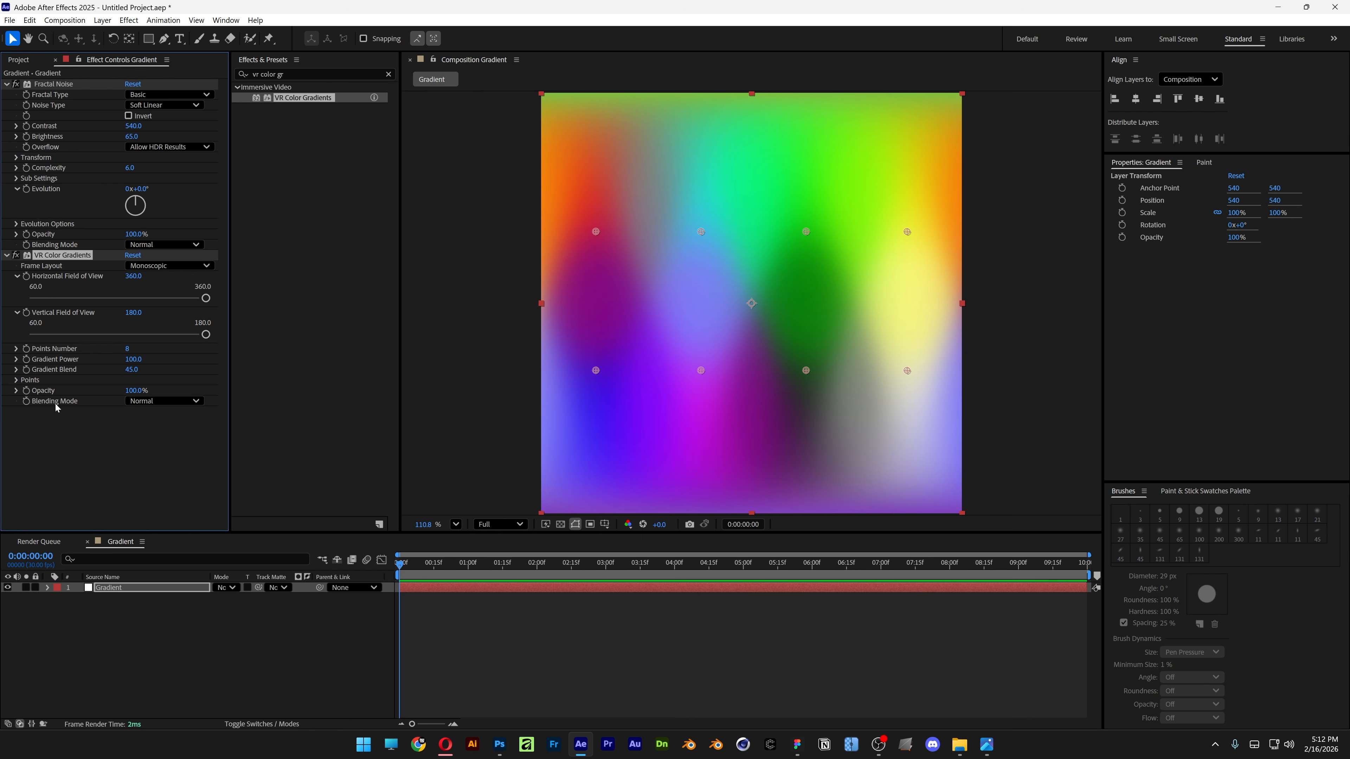
click(167, 405)
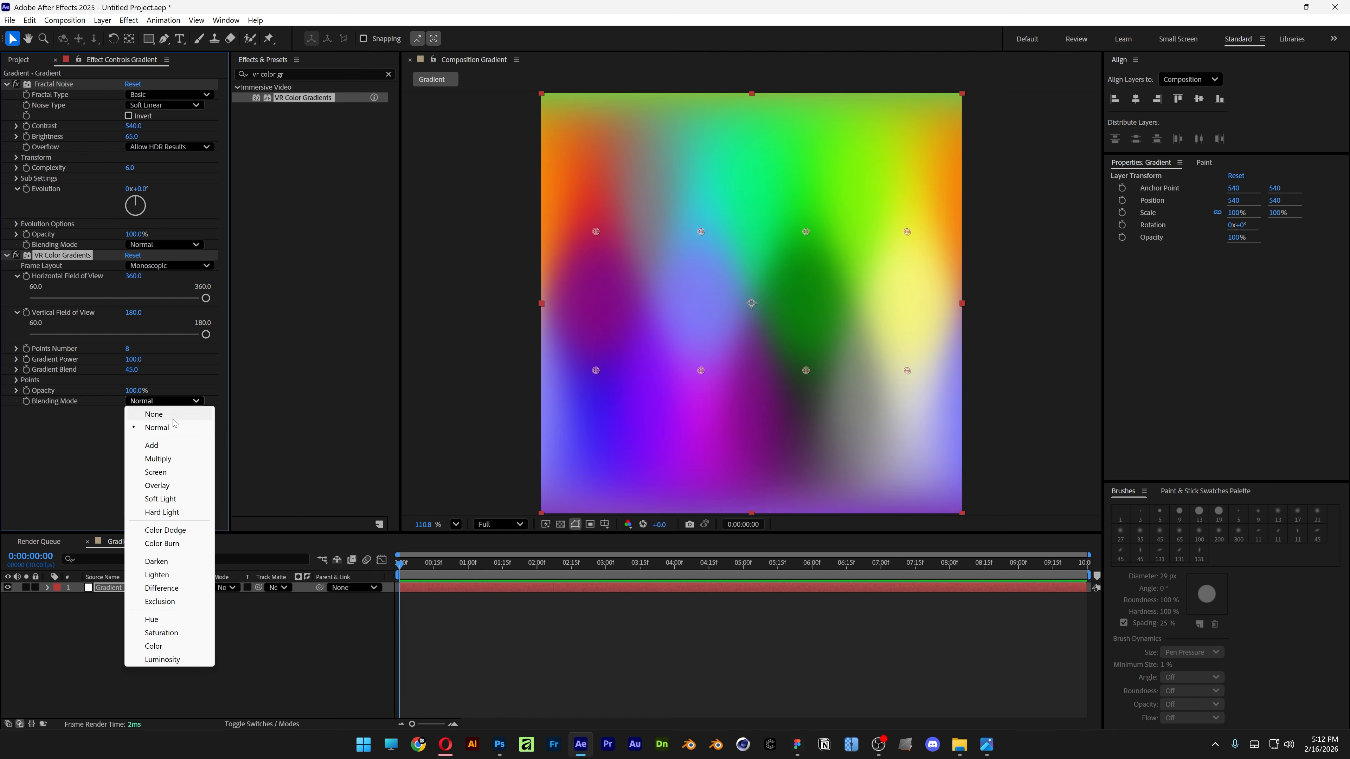
click(179, 513)
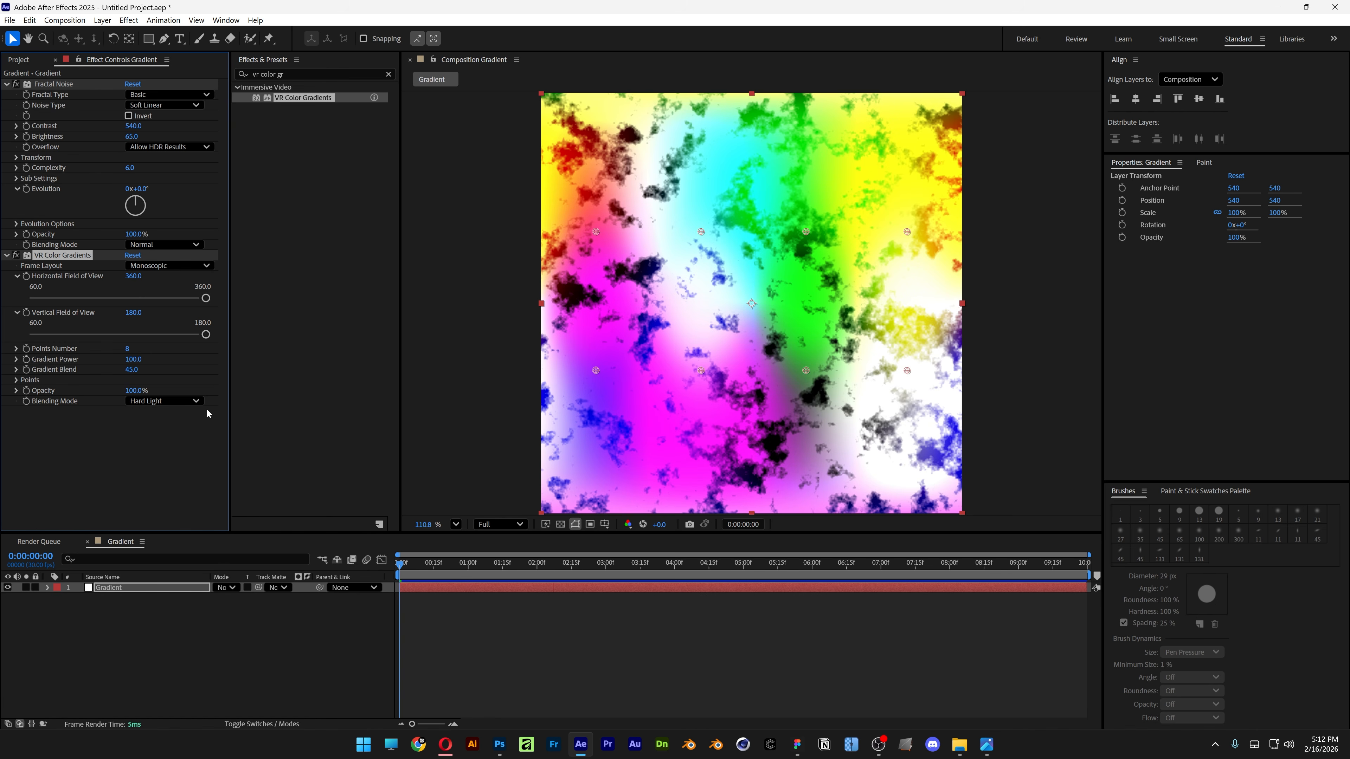
Step: Find the Colorama effect and add it below VR Color Gradients on the Gradient layer
click(283, 74)
text(co)
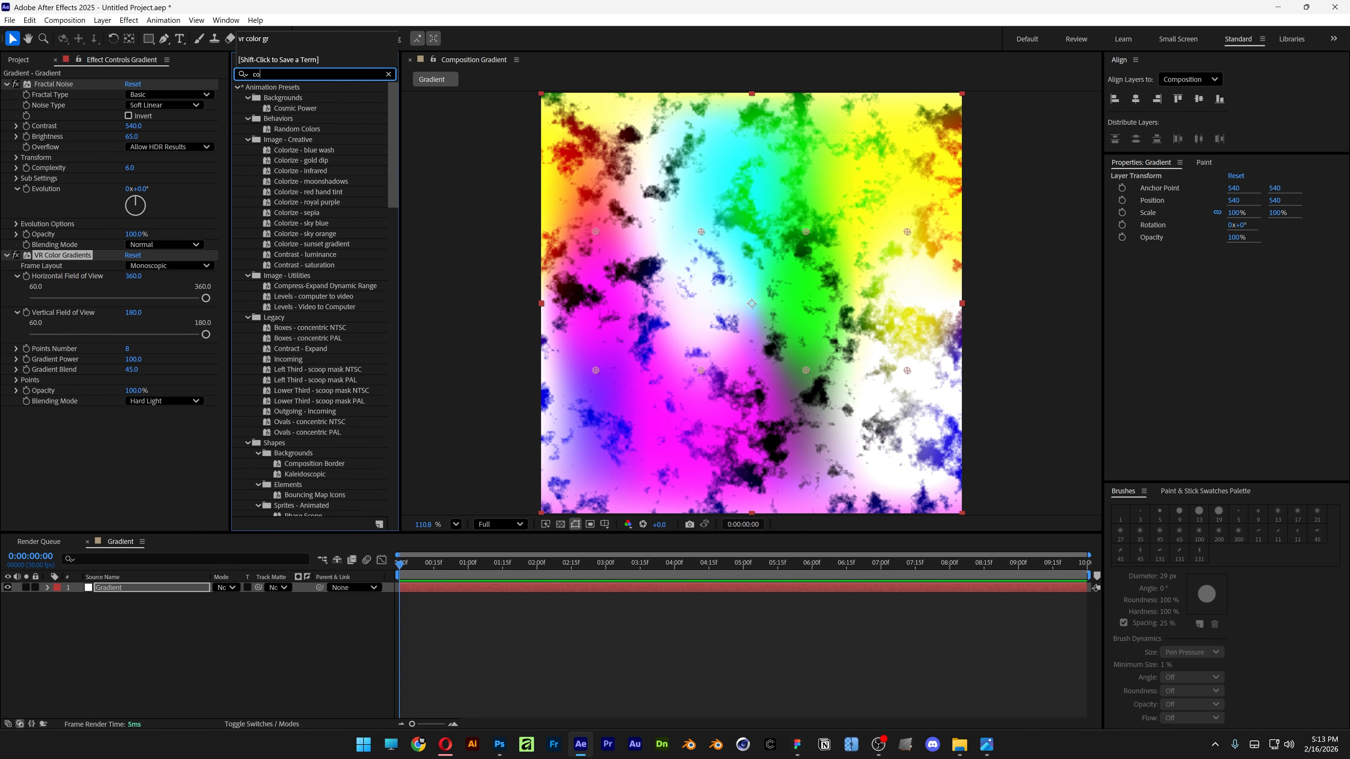
text(lorama)
drag(278, 97, 145, 495)
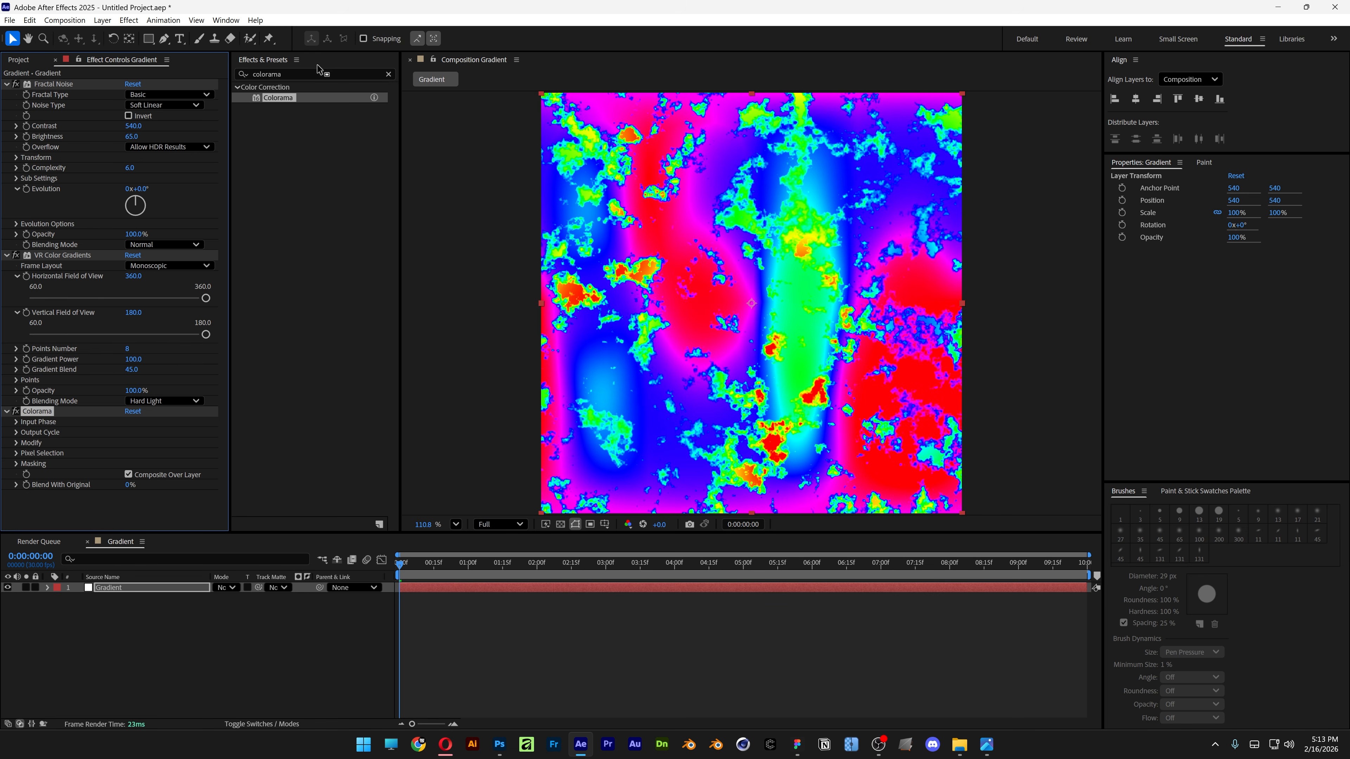
Step: Add Fast Box Blur after Colorama and set its blur radius to 28
click(324, 73)
text(fast box b)
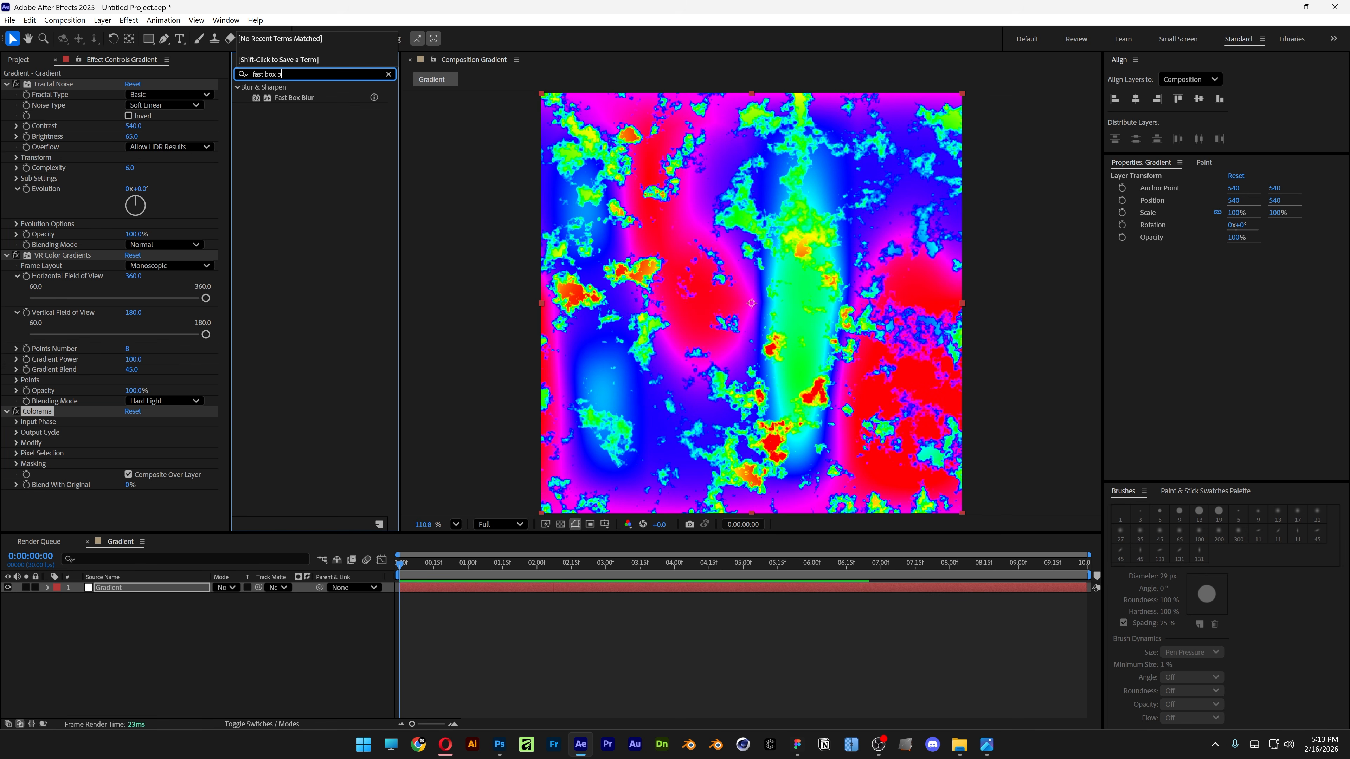
drag(294, 98, 157, 493)
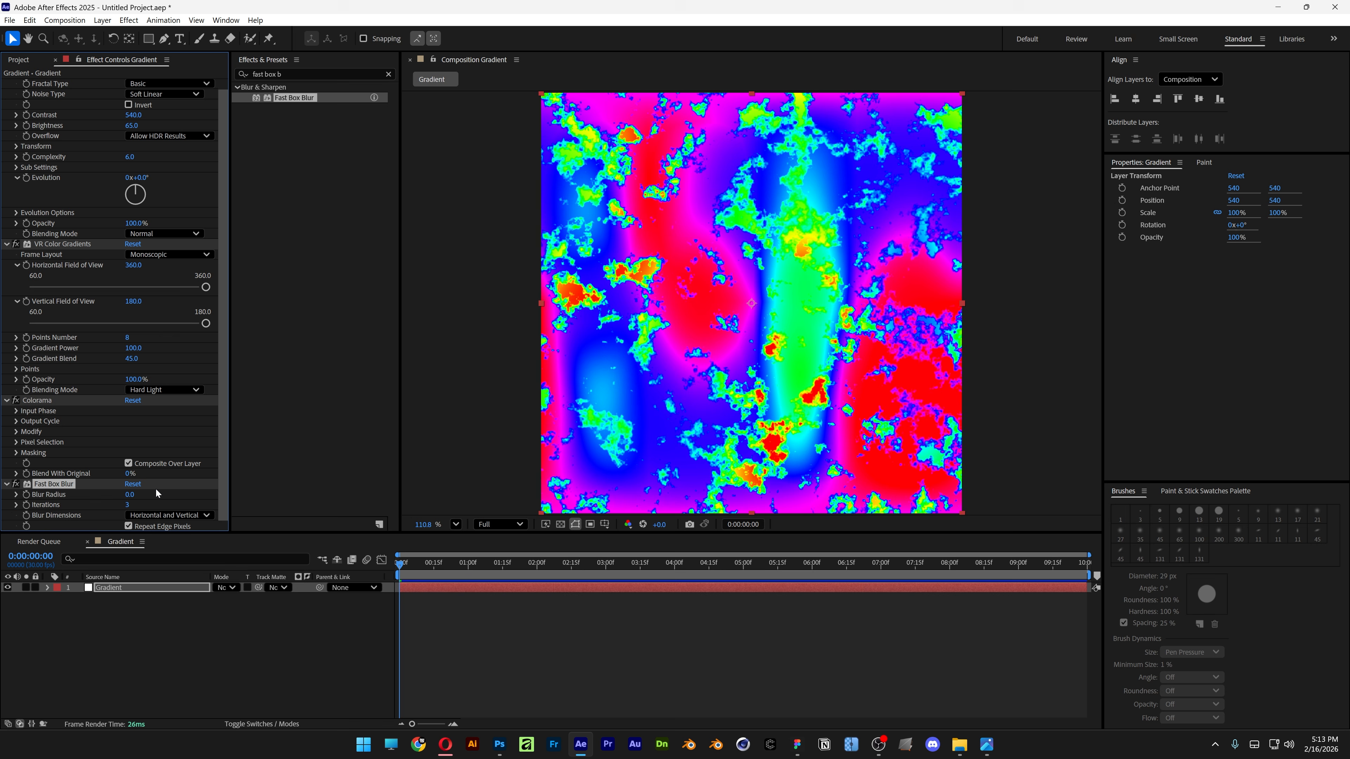
click(129, 495)
text(200)
key(Return)
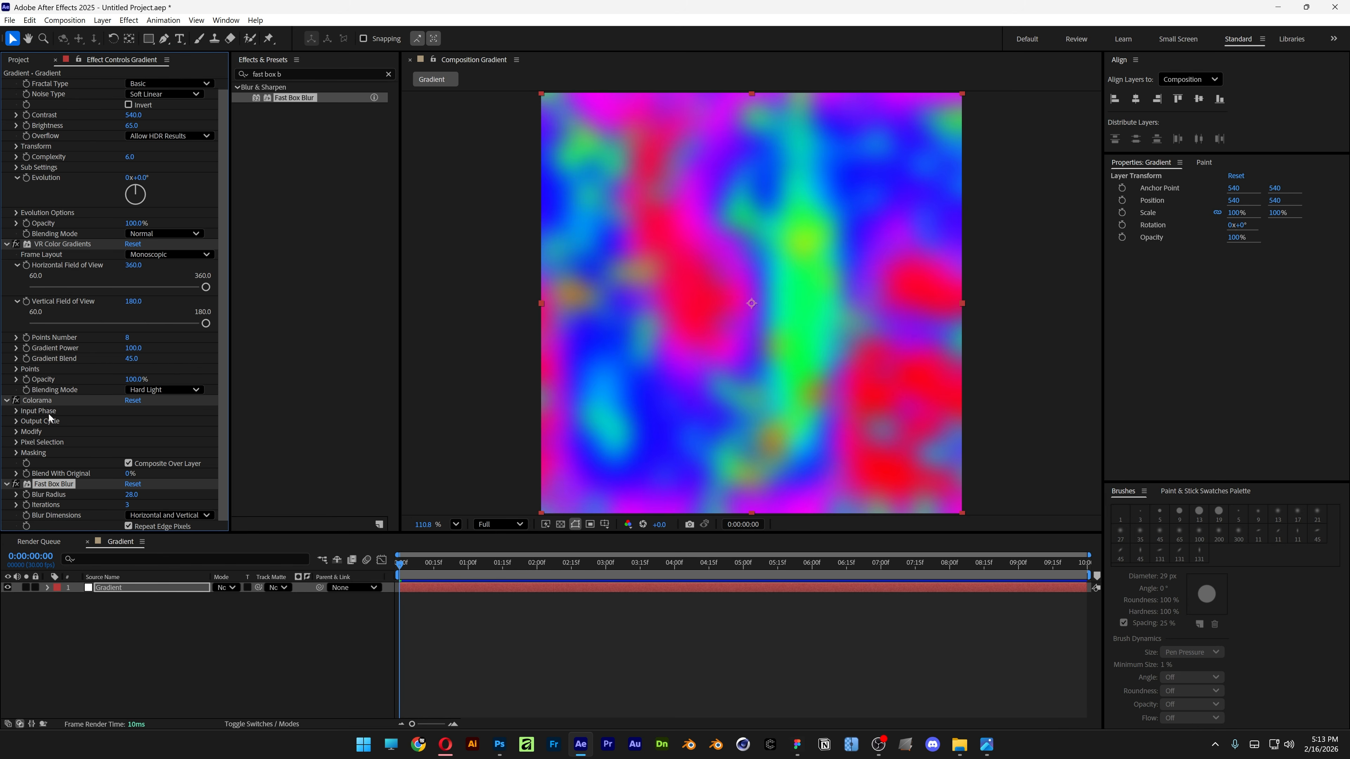
Step: Change the red point at the top of Colorama's Output Cycle wheel to black (000000)
click(38, 400)
click(15, 421)
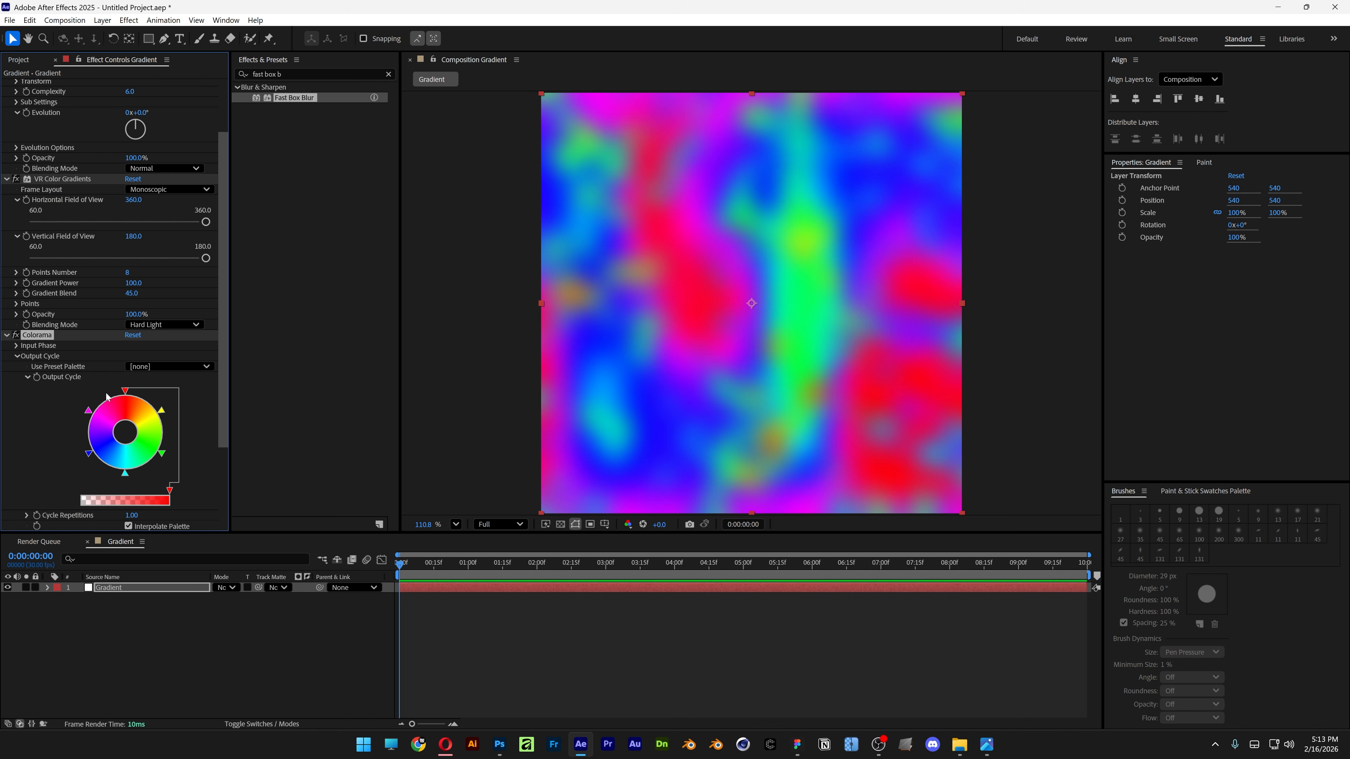
double_click(126, 392)
drag(549, 406, 483, 479)
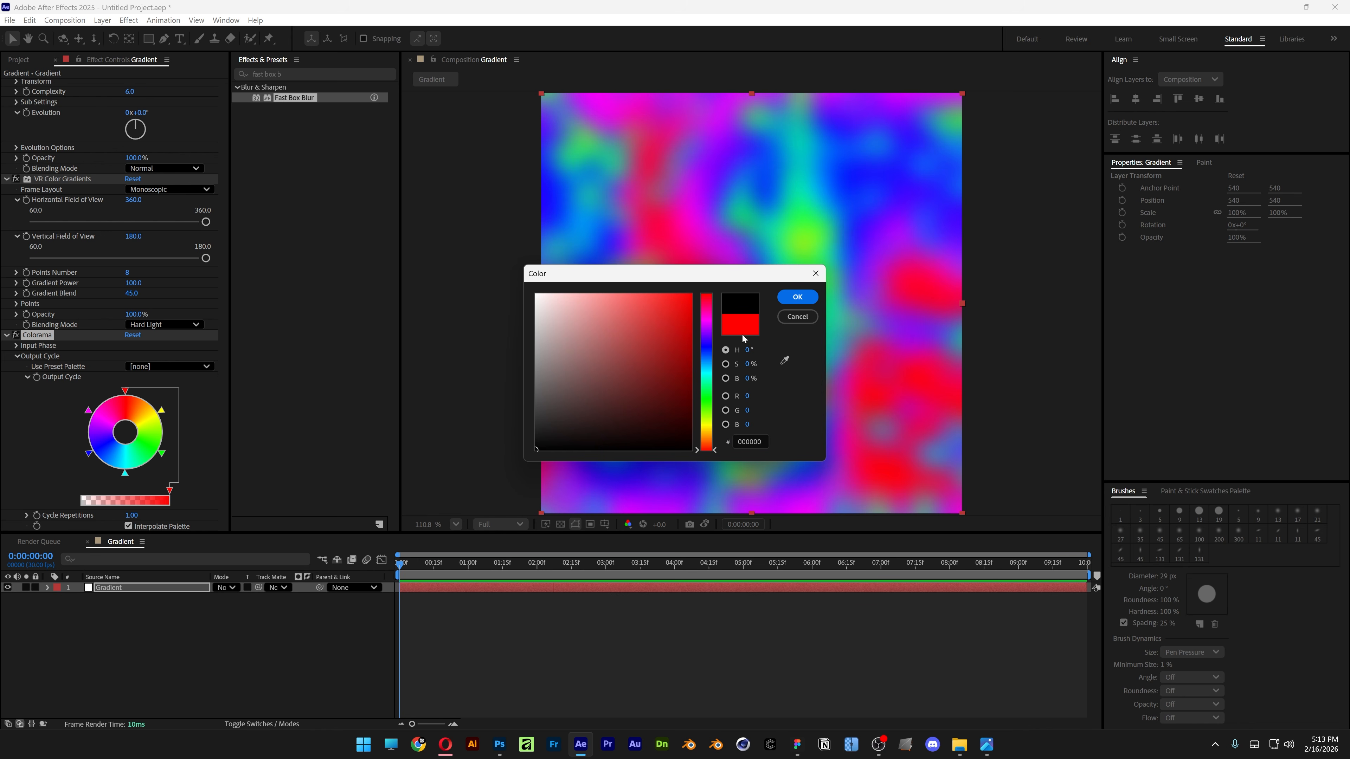
click(797, 297)
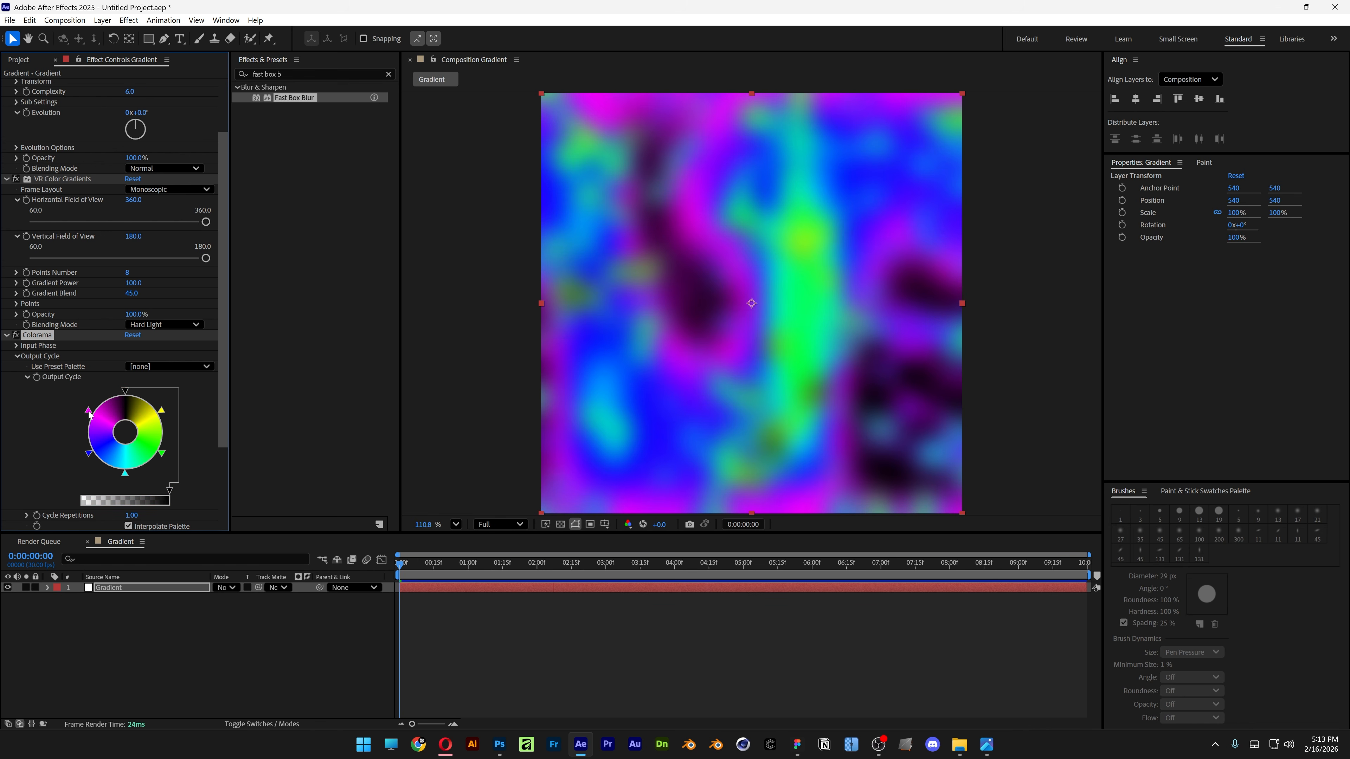
Step: Remove the magenta and cyan points from the Output Cycle wheel and recolor the blue point violet
drag(89, 412, 56, 388)
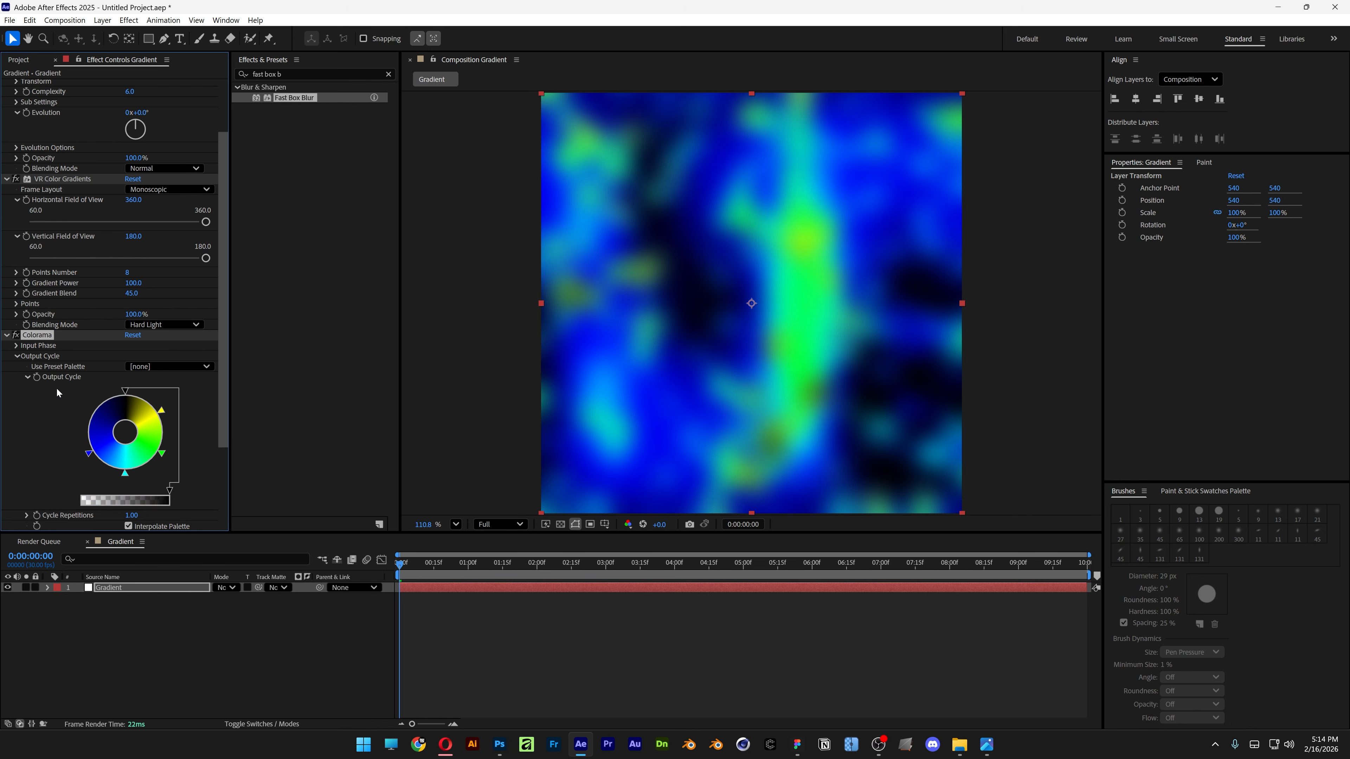
double_click(89, 455)
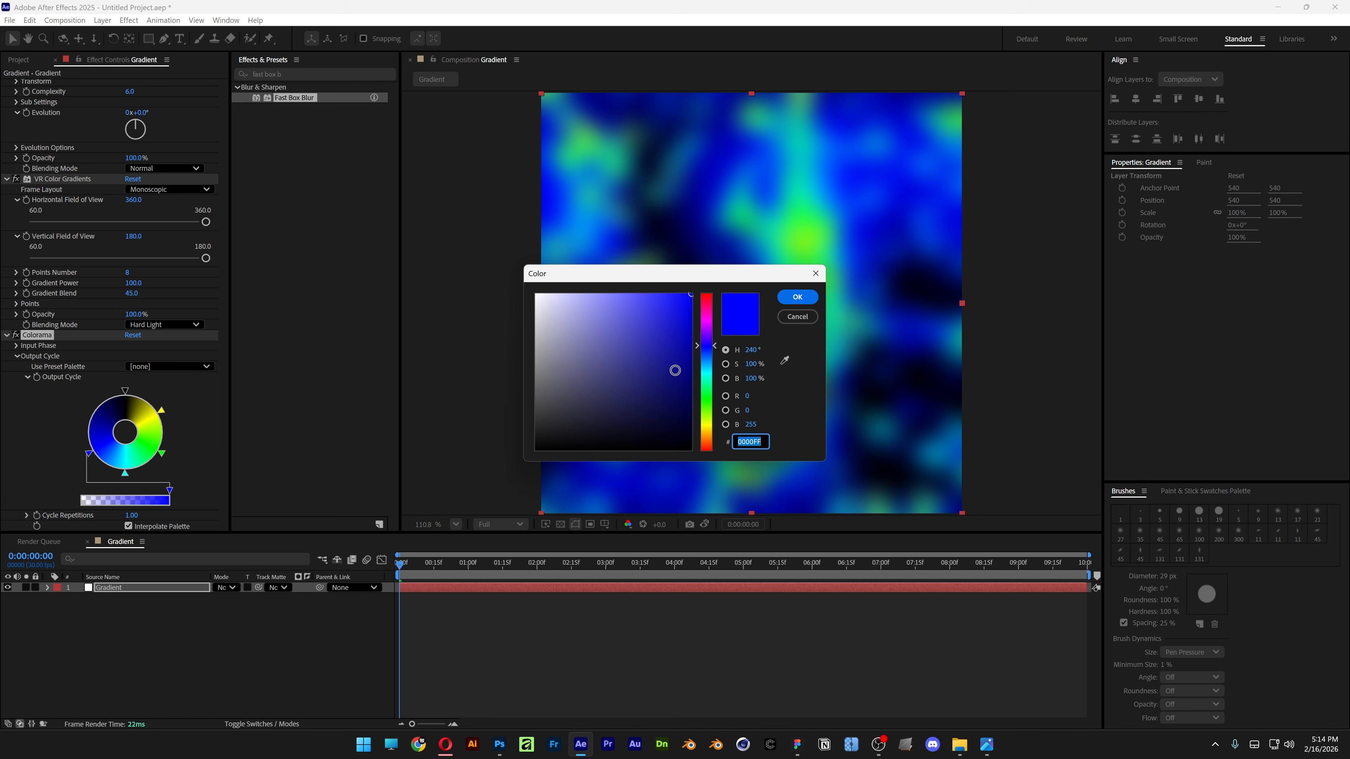
drag(702, 348, 706, 333)
key(Return)
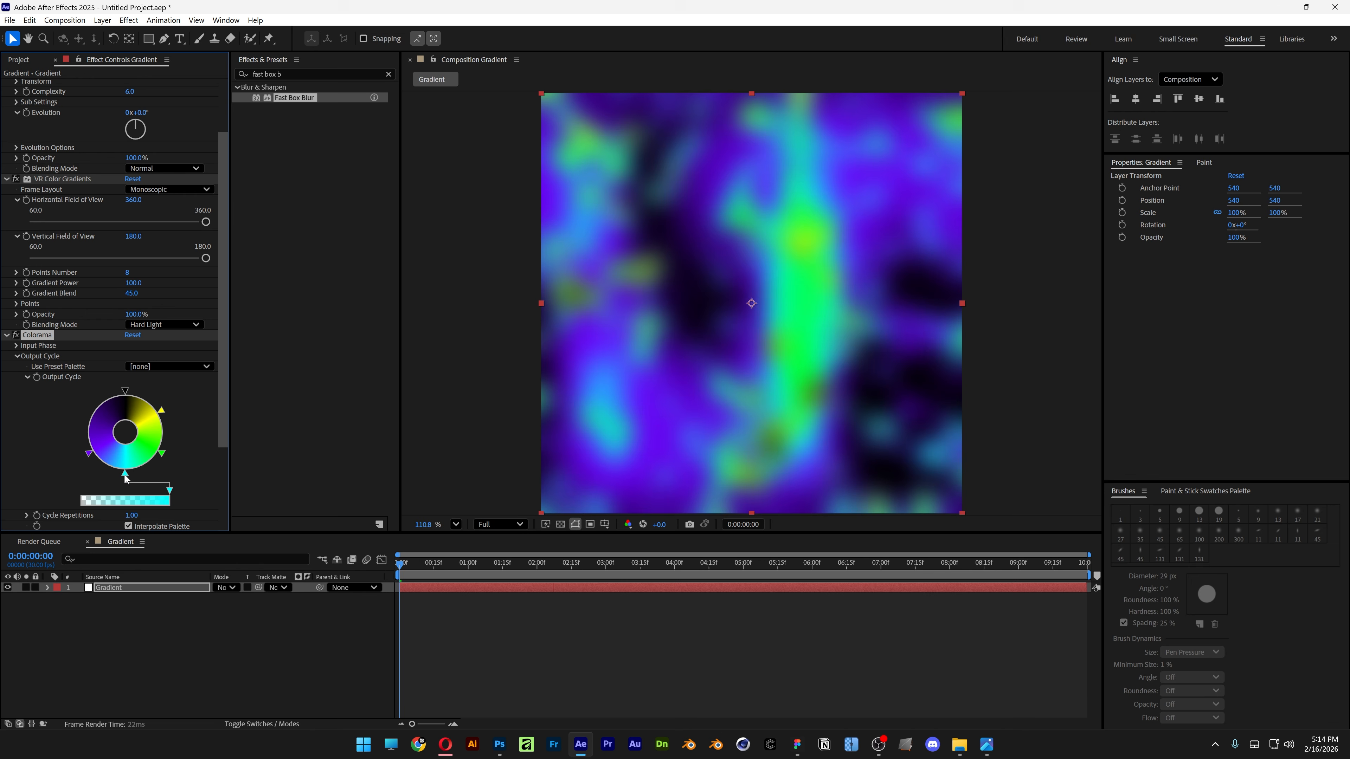
drag(125, 474, 250, 358)
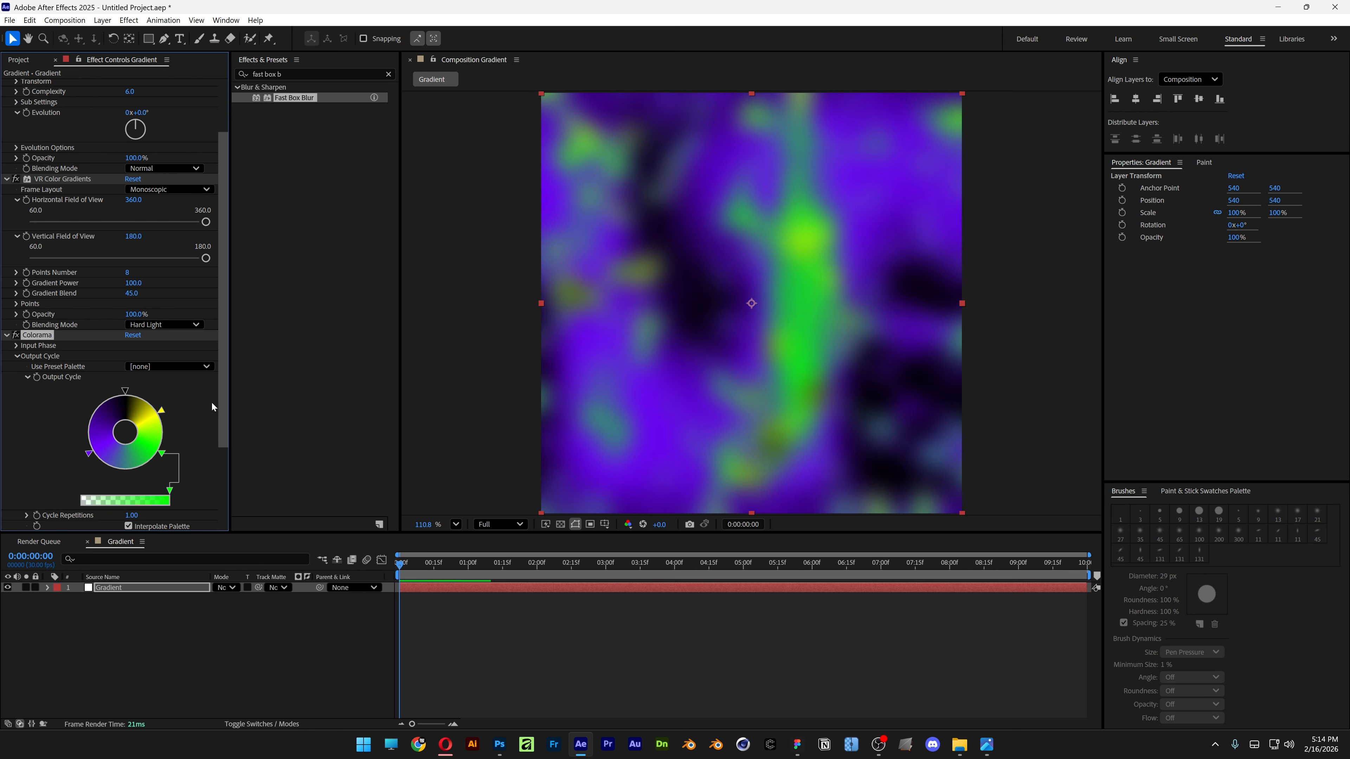
Step: Recolor the green point of the Output Cycle wheel to hot pink (FF00B1)
double_click(161, 454)
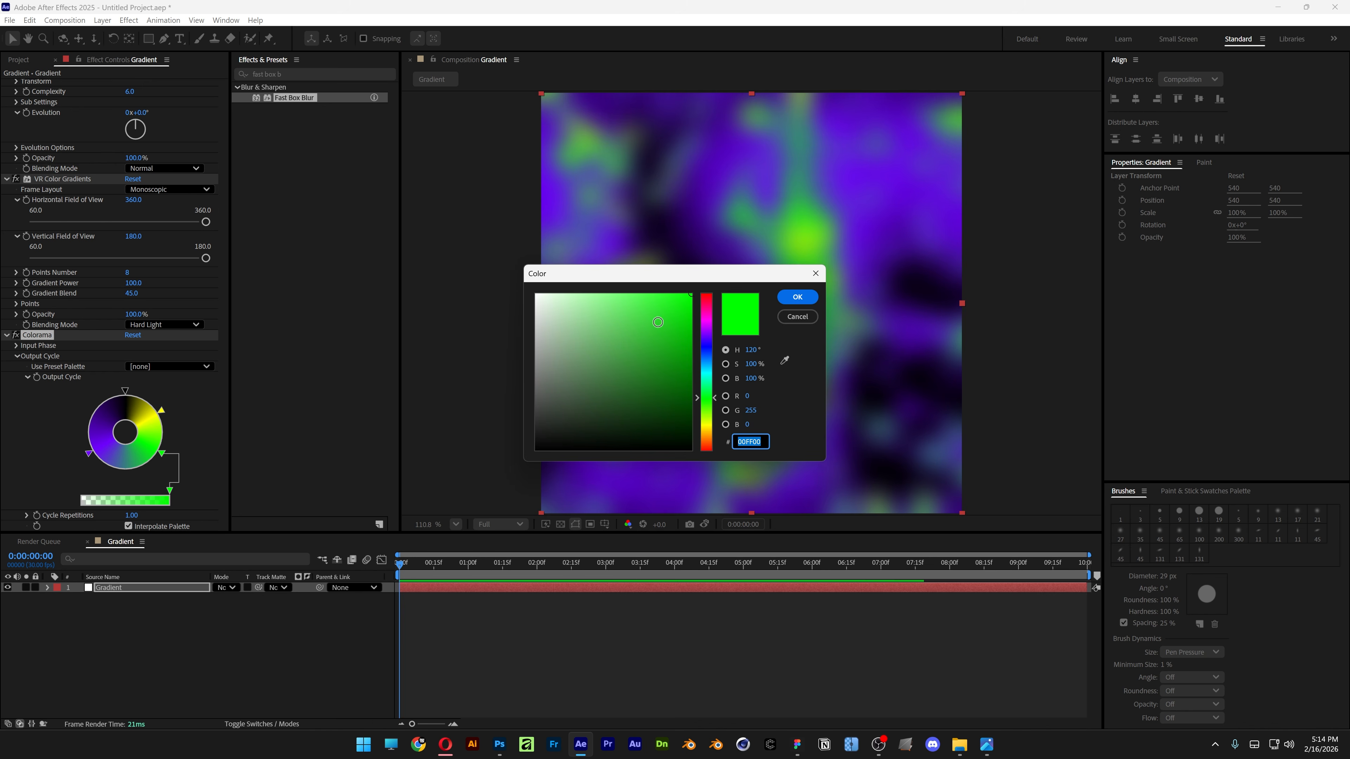
drag(680, 282, 421, 281)
click(447, 310)
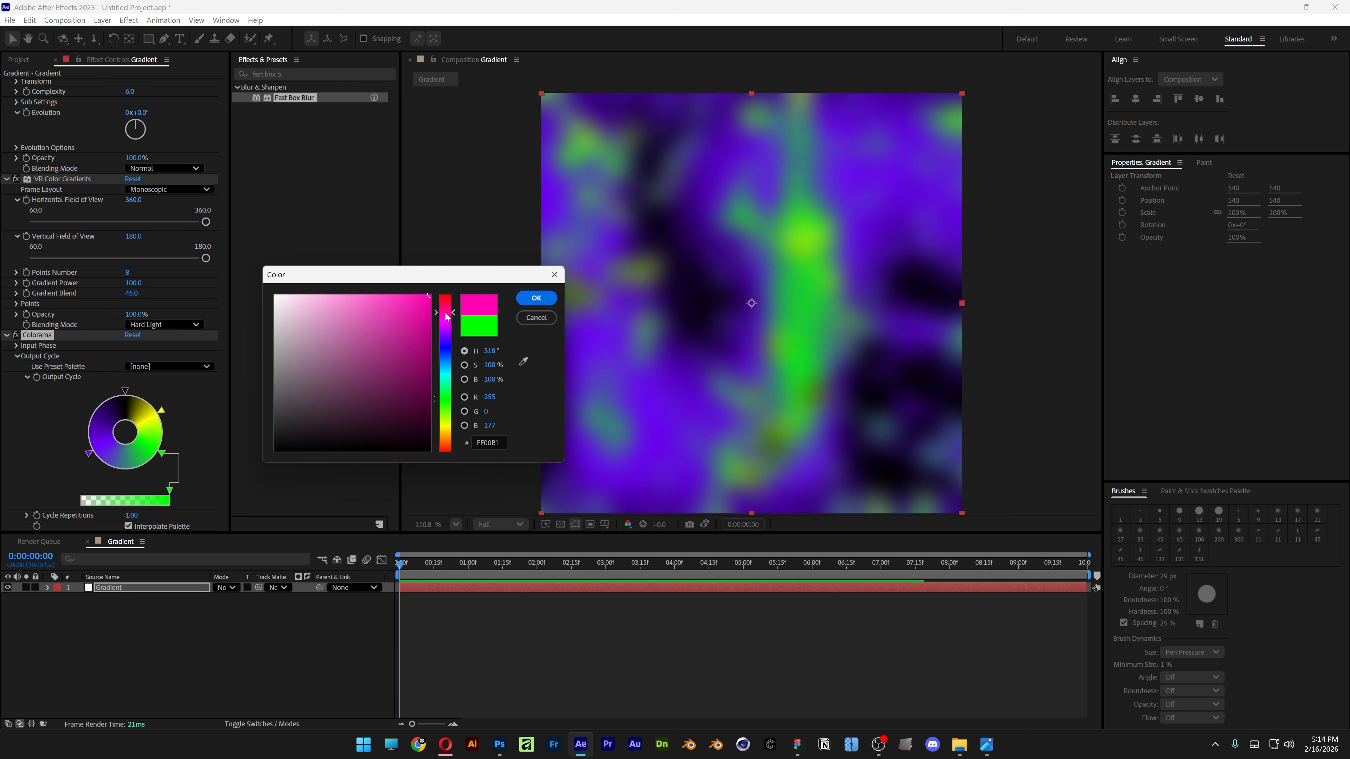
click(529, 301)
Step: Rearrange the Output Cycle points so pink and violet sit near the wheel's bottom and yellow sits just beside black
drag(162, 454, 154, 463)
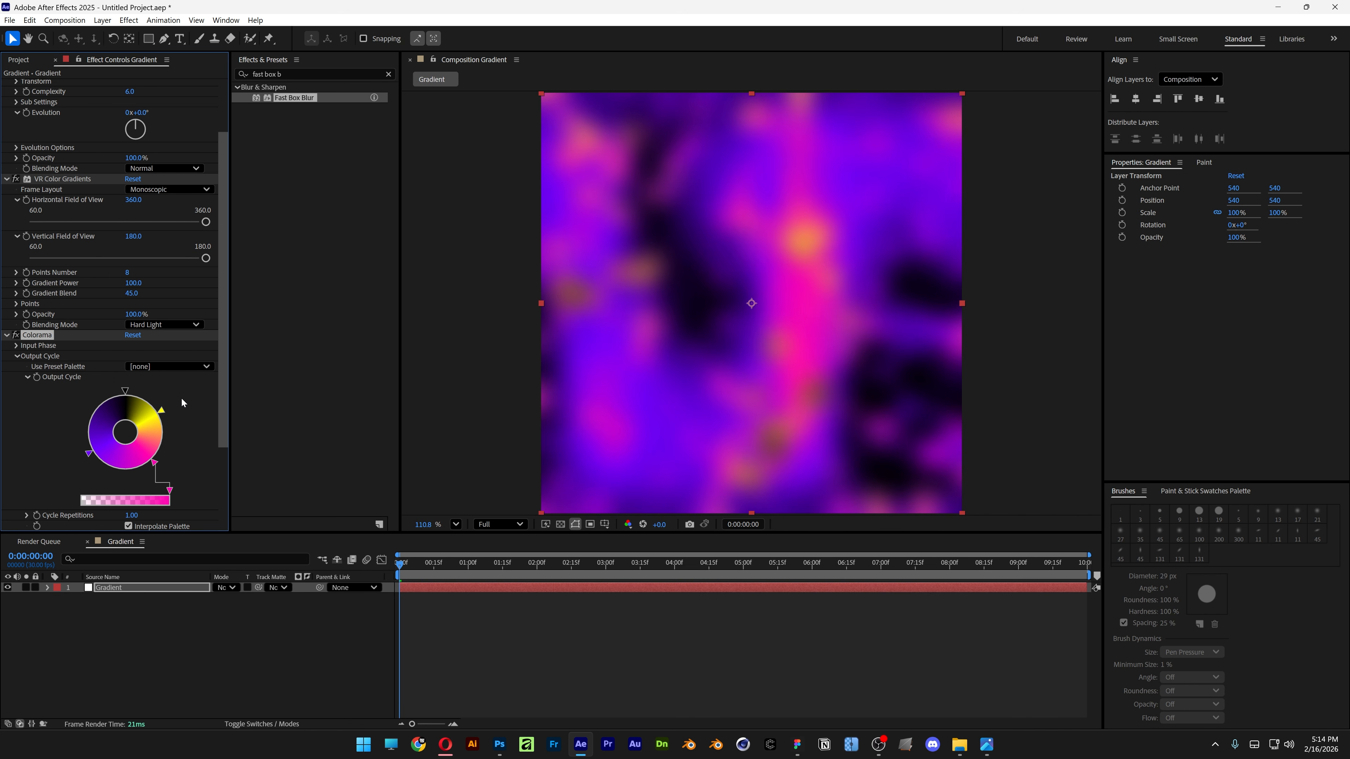
drag(162, 411, 166, 444)
drag(165, 444, 143, 394)
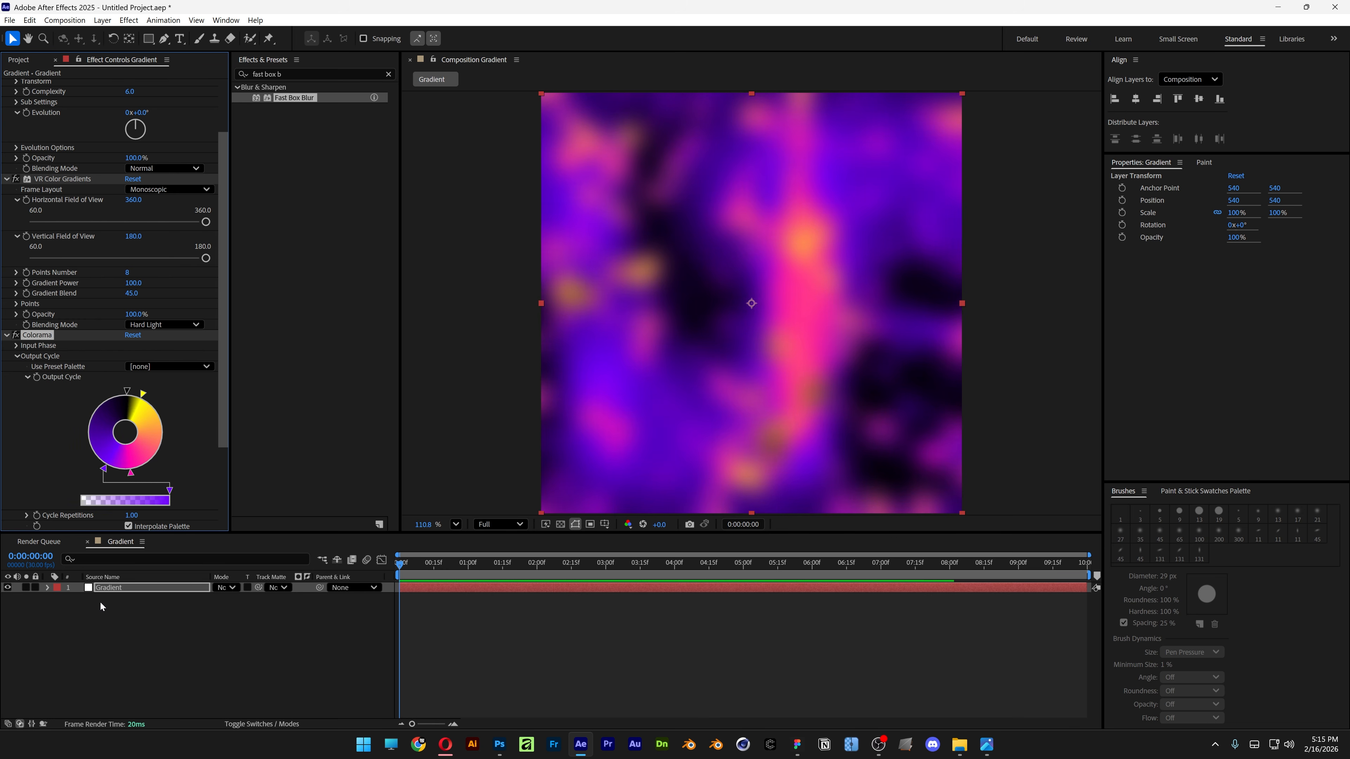
Step: Pre-compose the Gradient layer as "Shape", moving all attributes into the new composition
click(113, 587)
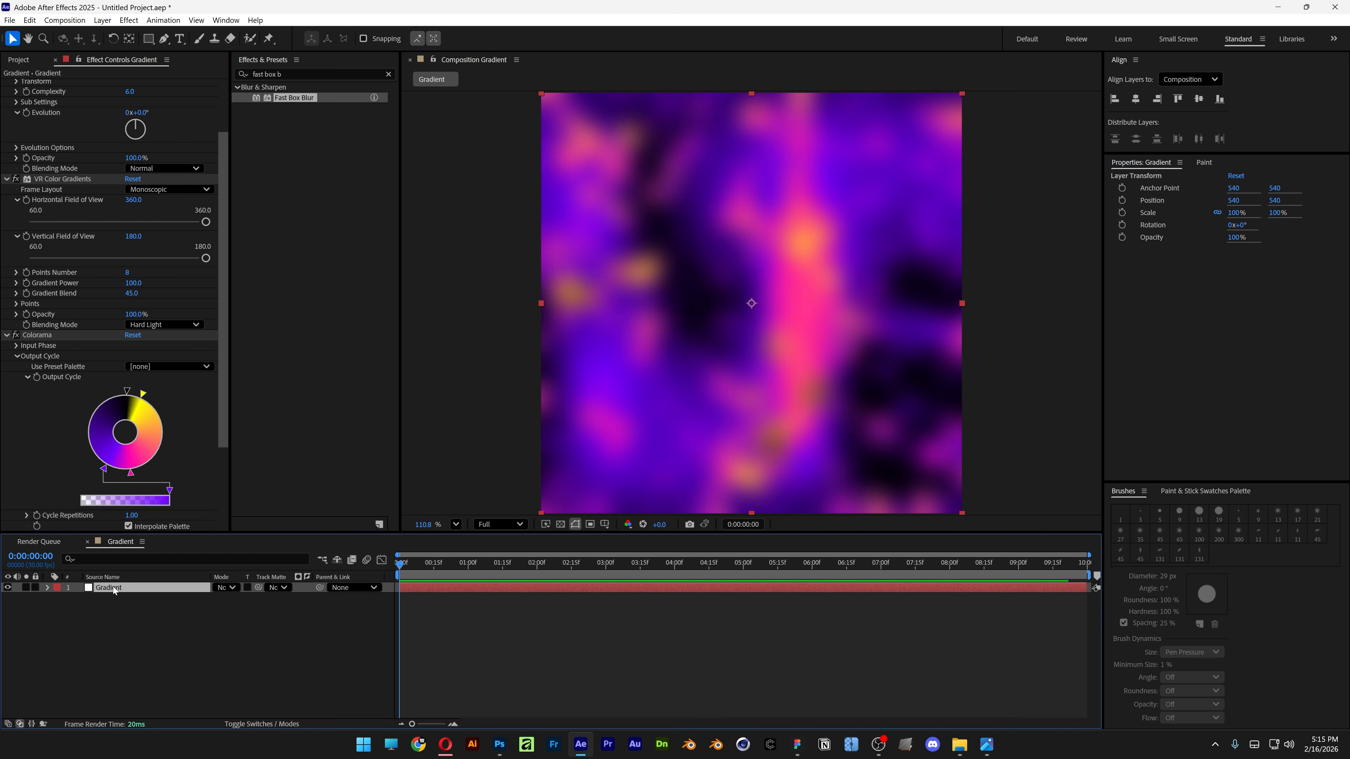
right_click(139, 587)
click(206, 508)
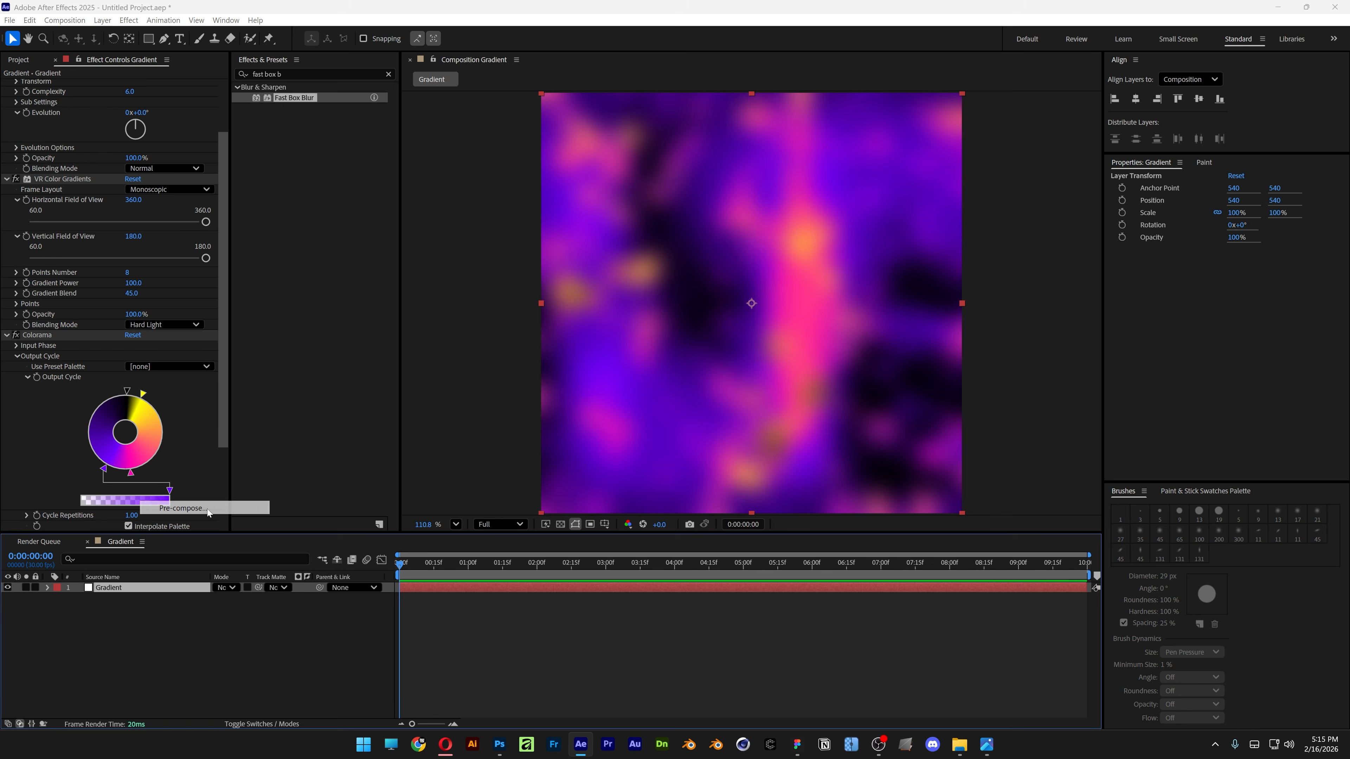
click(578, 375)
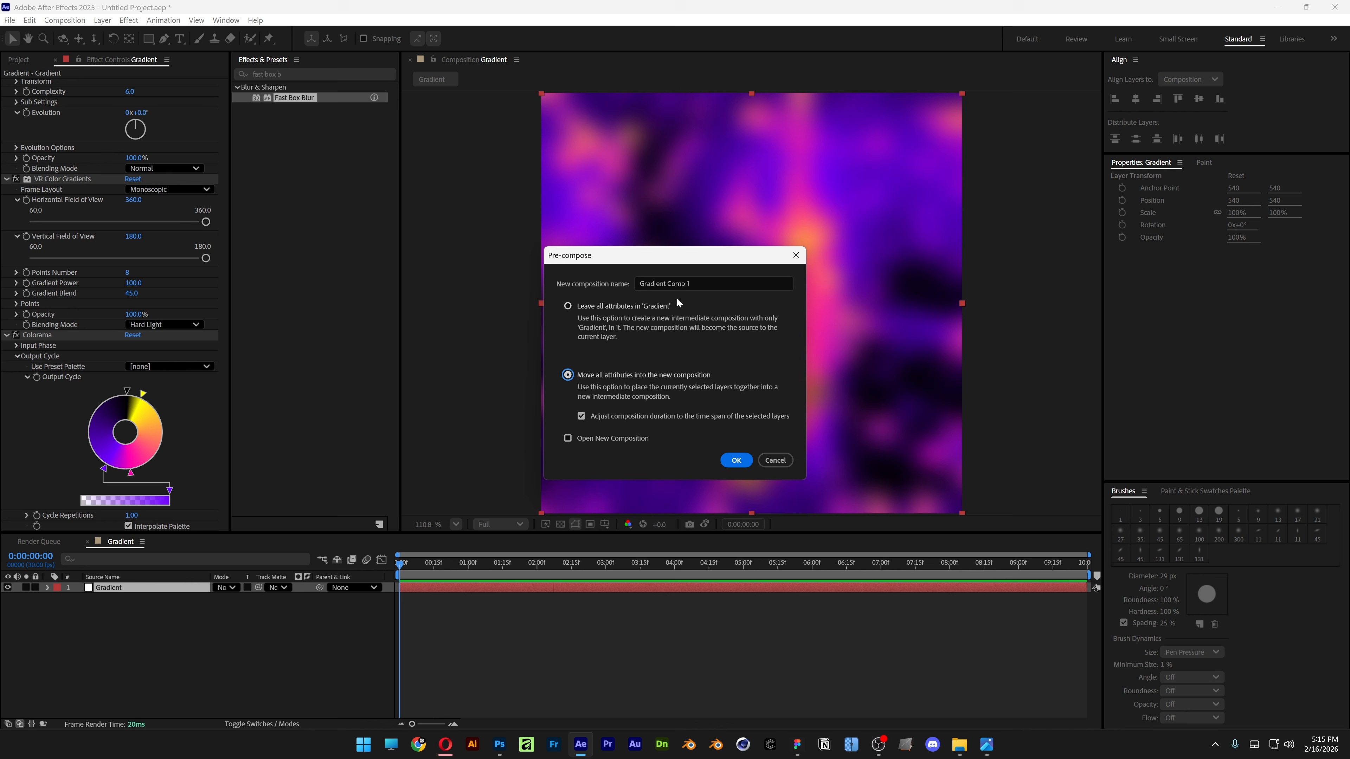
key(shift+Tab)
text(Sha)
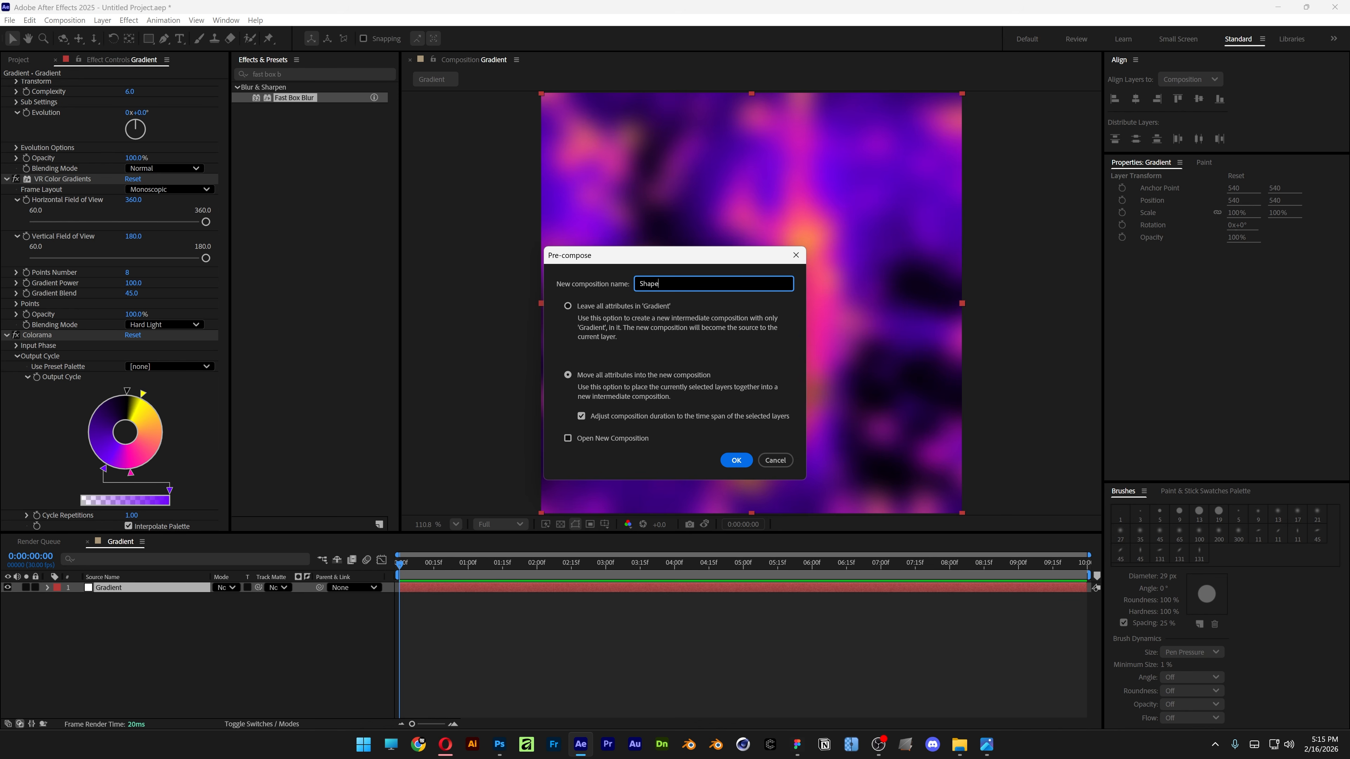
click(734, 460)
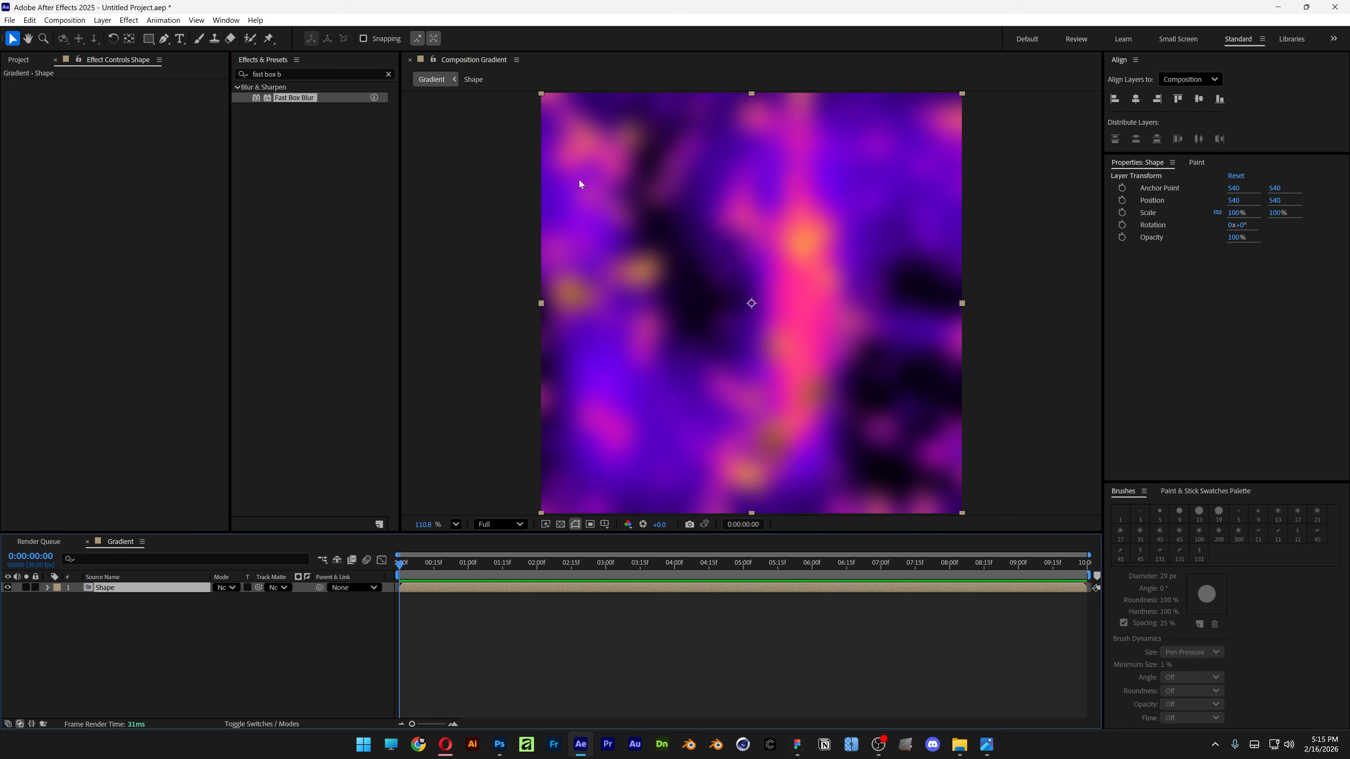
Step: Find the VR Rotate Sphere effect and apply it to the Shape layer
click(319, 74)
text(vr rotate sphere)
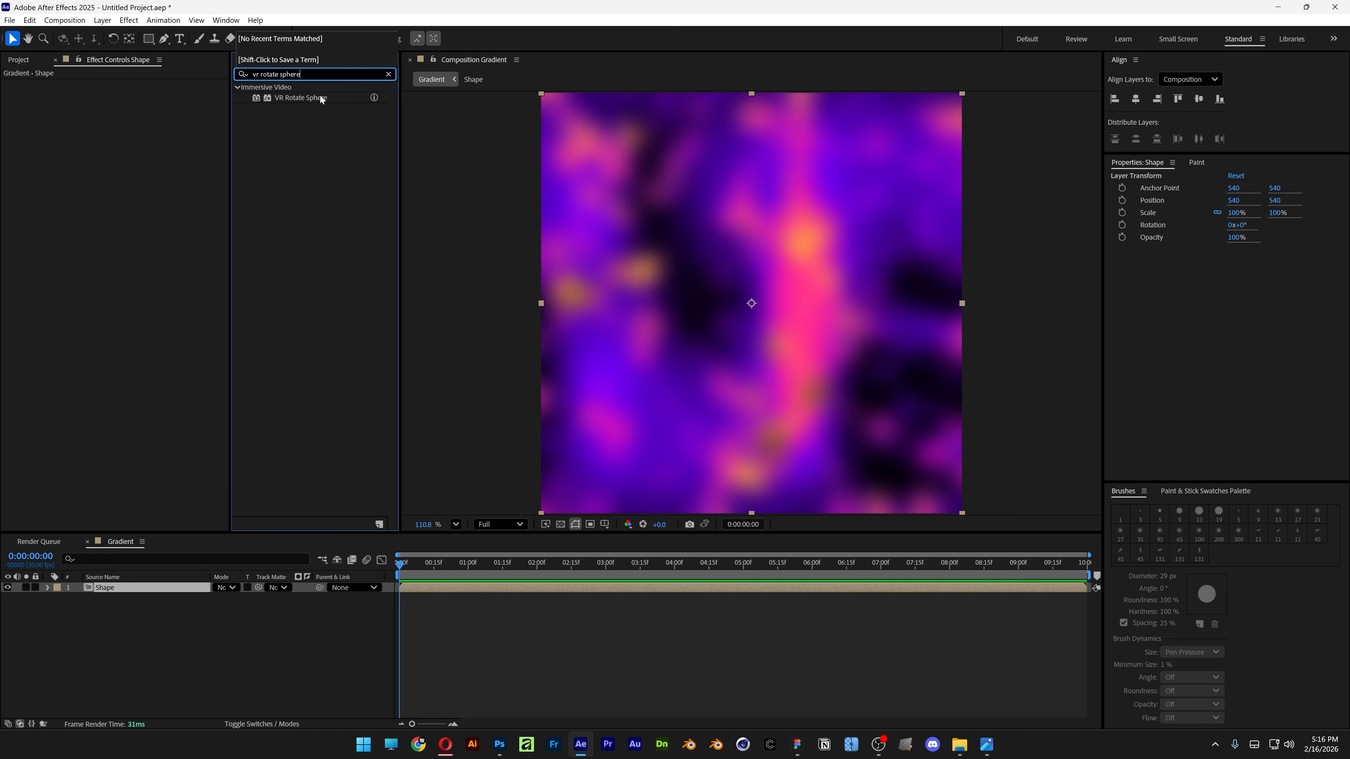
drag(282, 99, 134, 587)
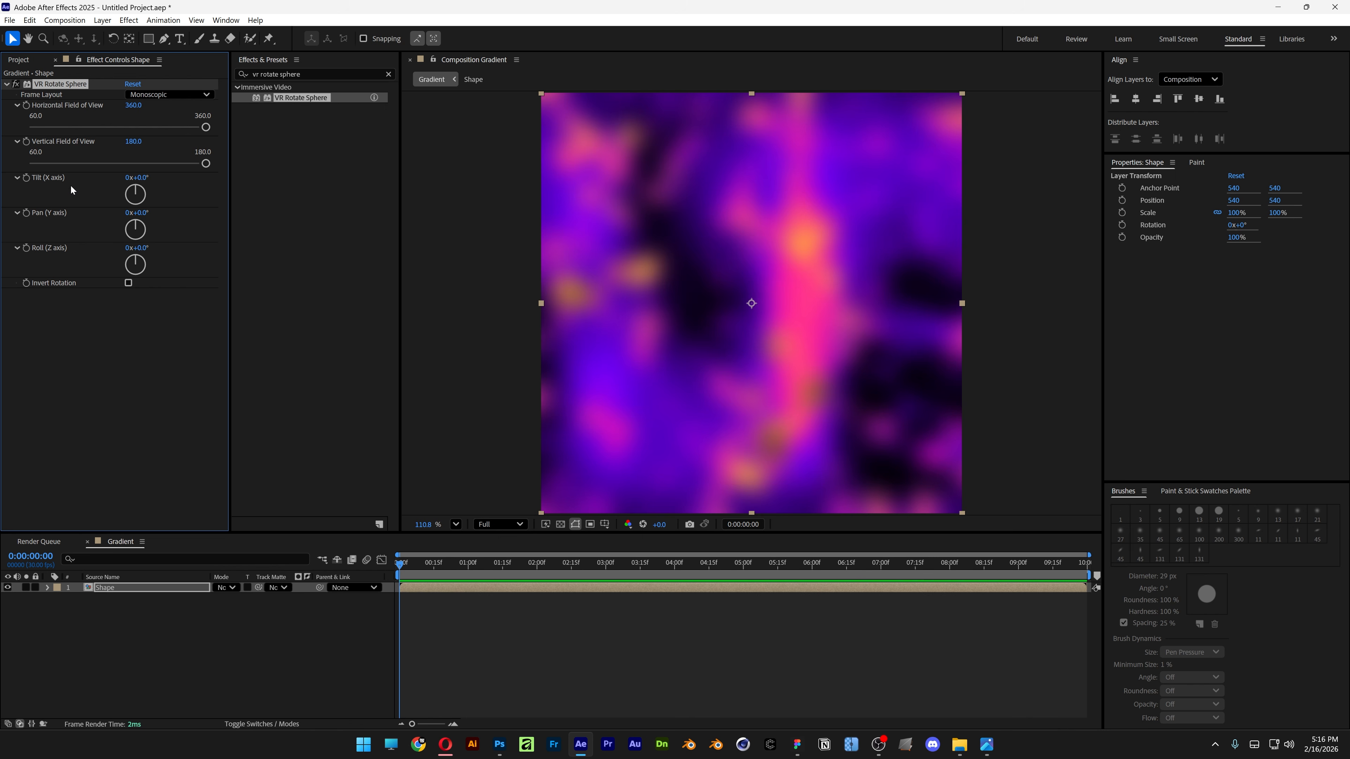
Step: Set VR Rotate Sphere's Tilt, Pan and Roll each to 318°
click(143, 177)
click(145, 215)
text(318)
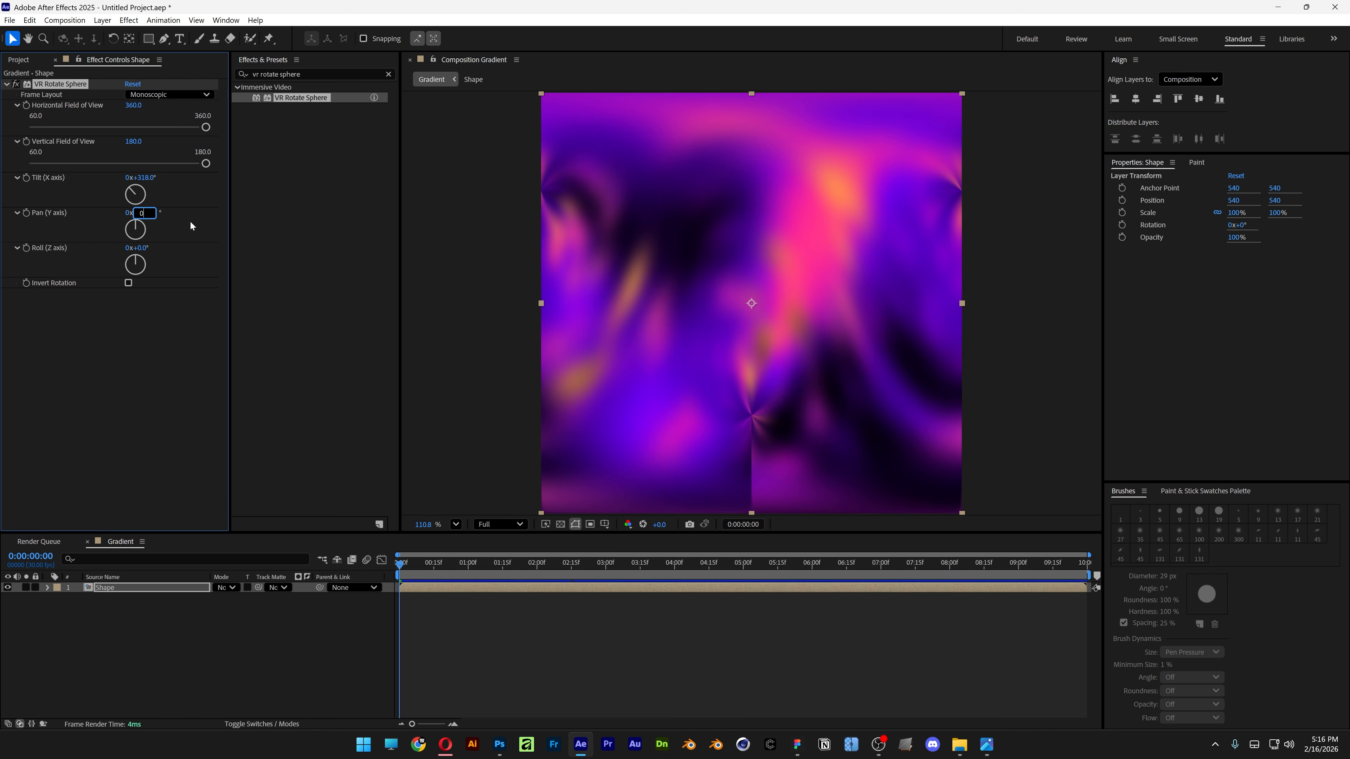
key(Return)
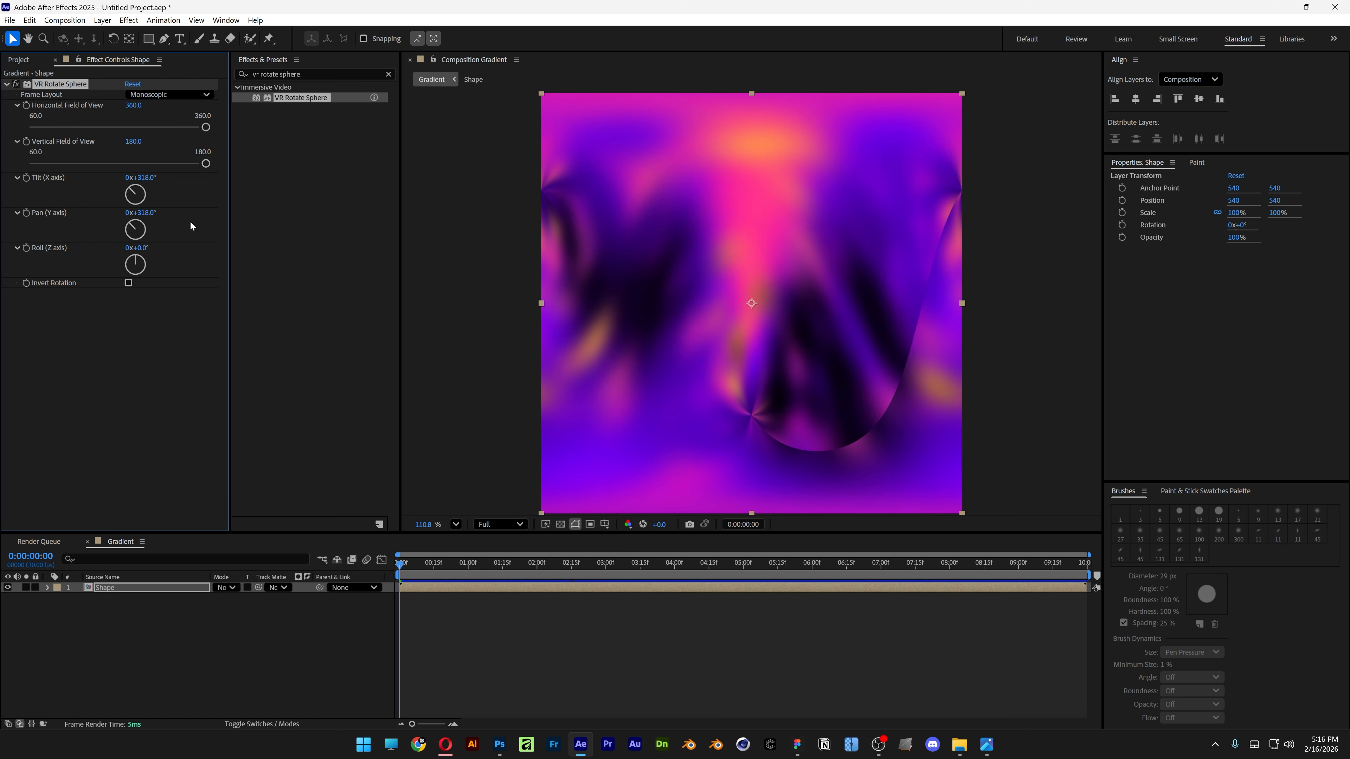
click(139, 248)
text(318)
key(Return)
Step: Add Fast Box Blur to the Shape layer after VR Rotate Sphere, with a Blur Radius of 12
key(ctrl+f)
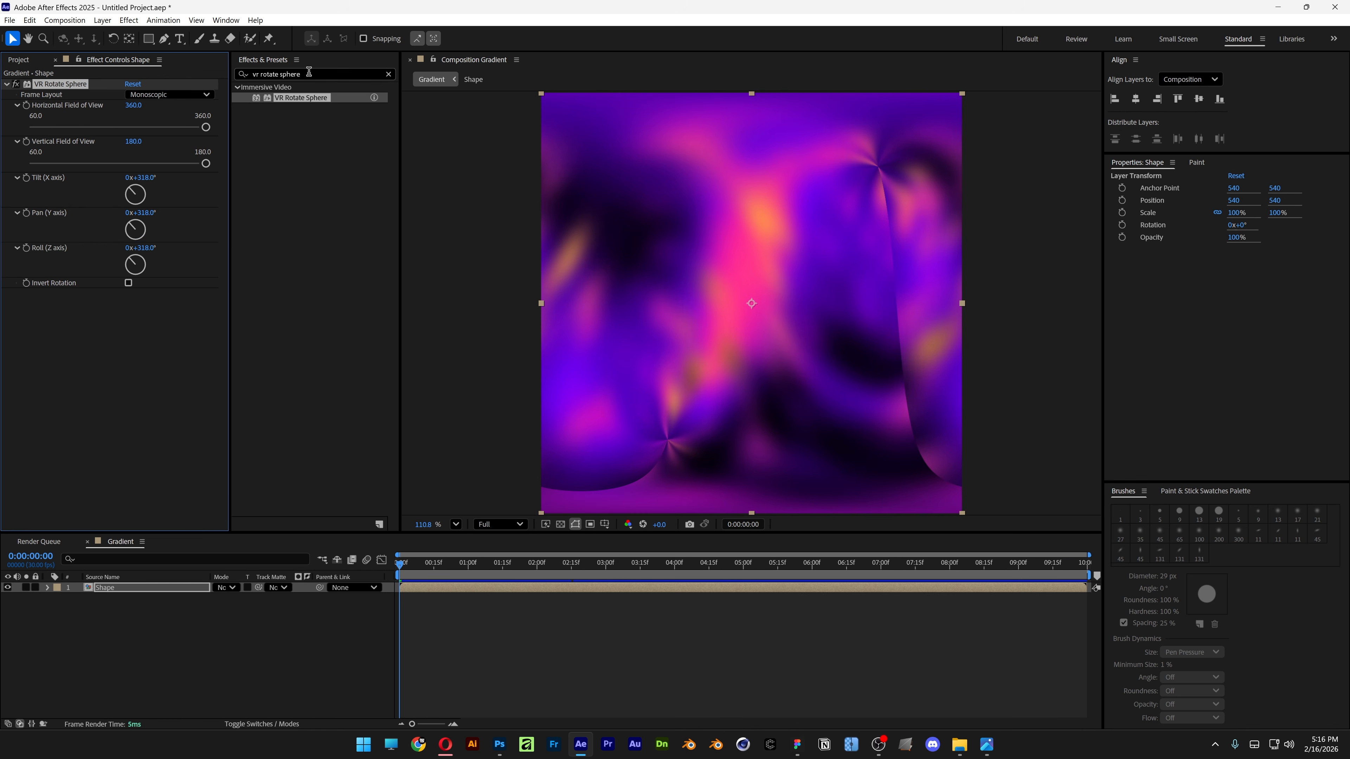
text(fast box blur)
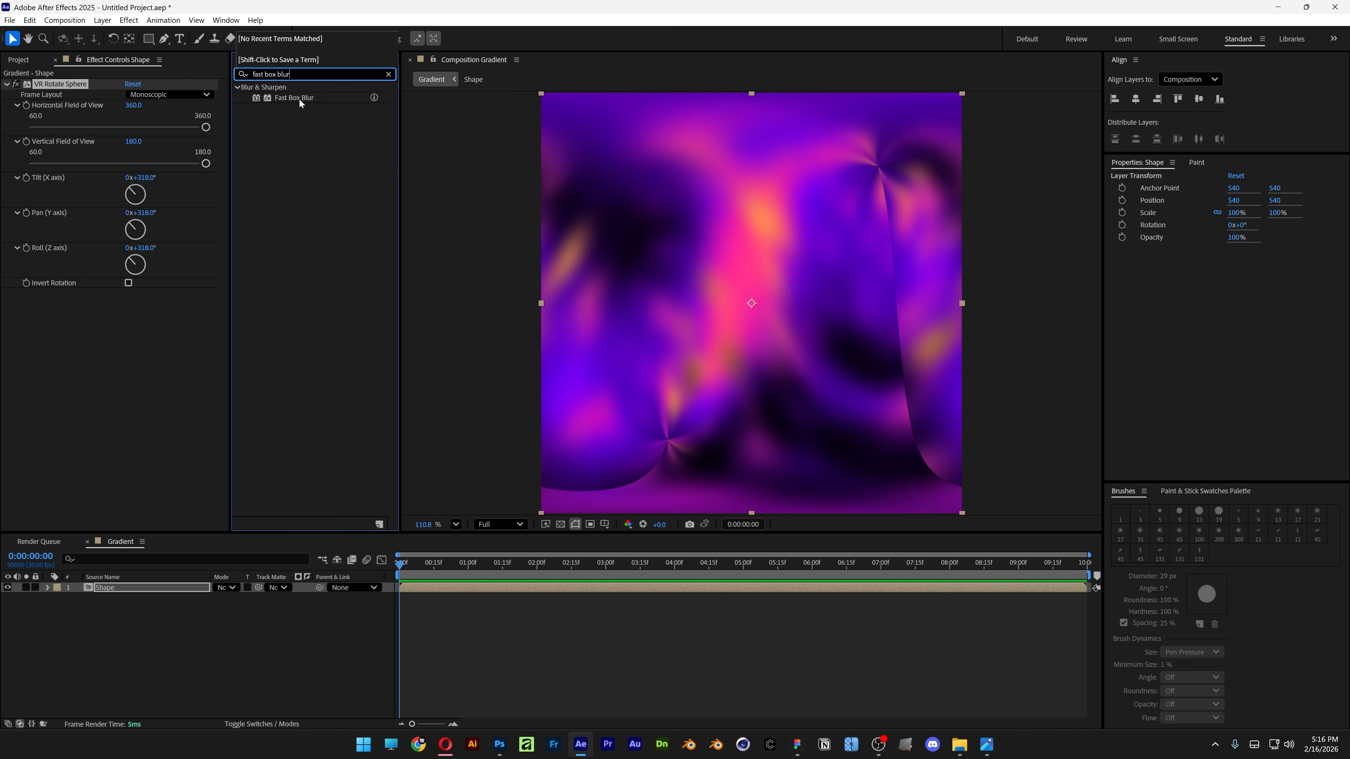
drag(298, 98, 142, 359)
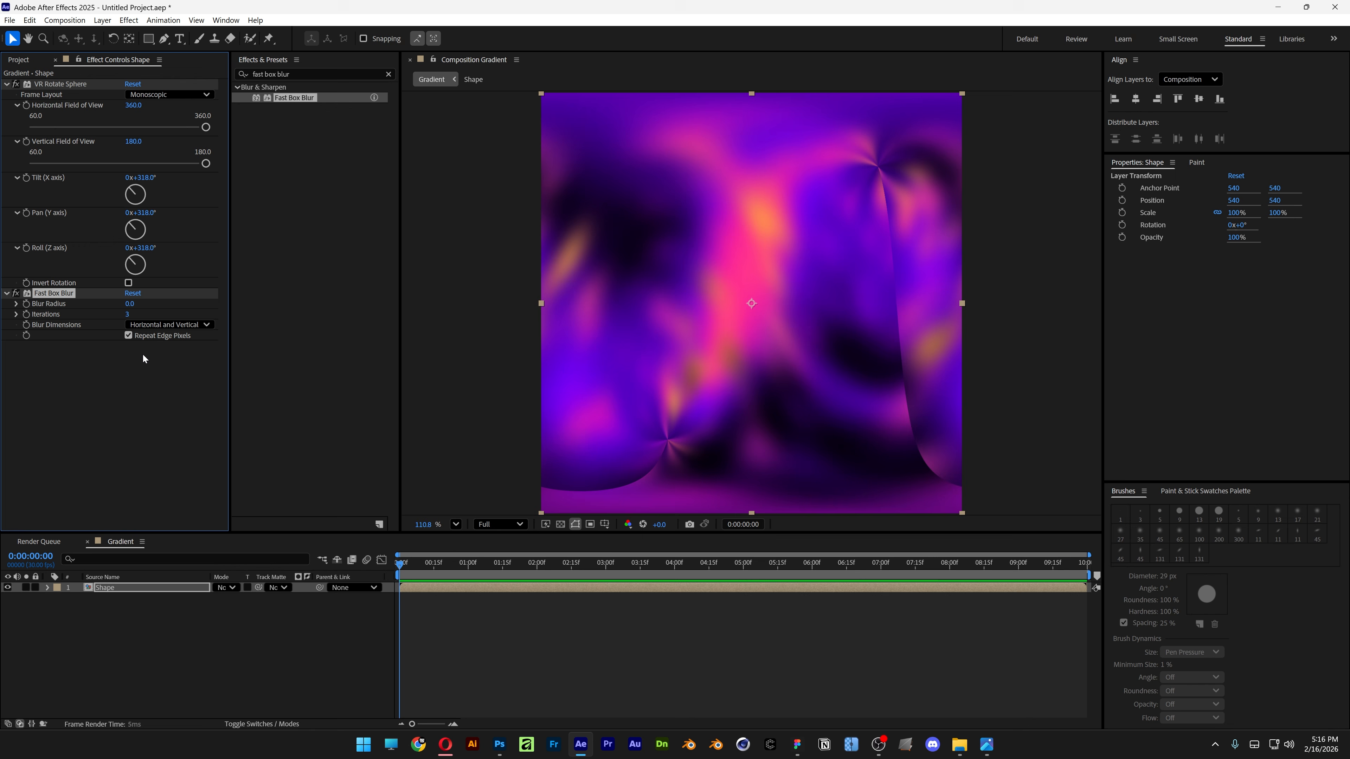
click(129, 304)
text(10)
key(Return)
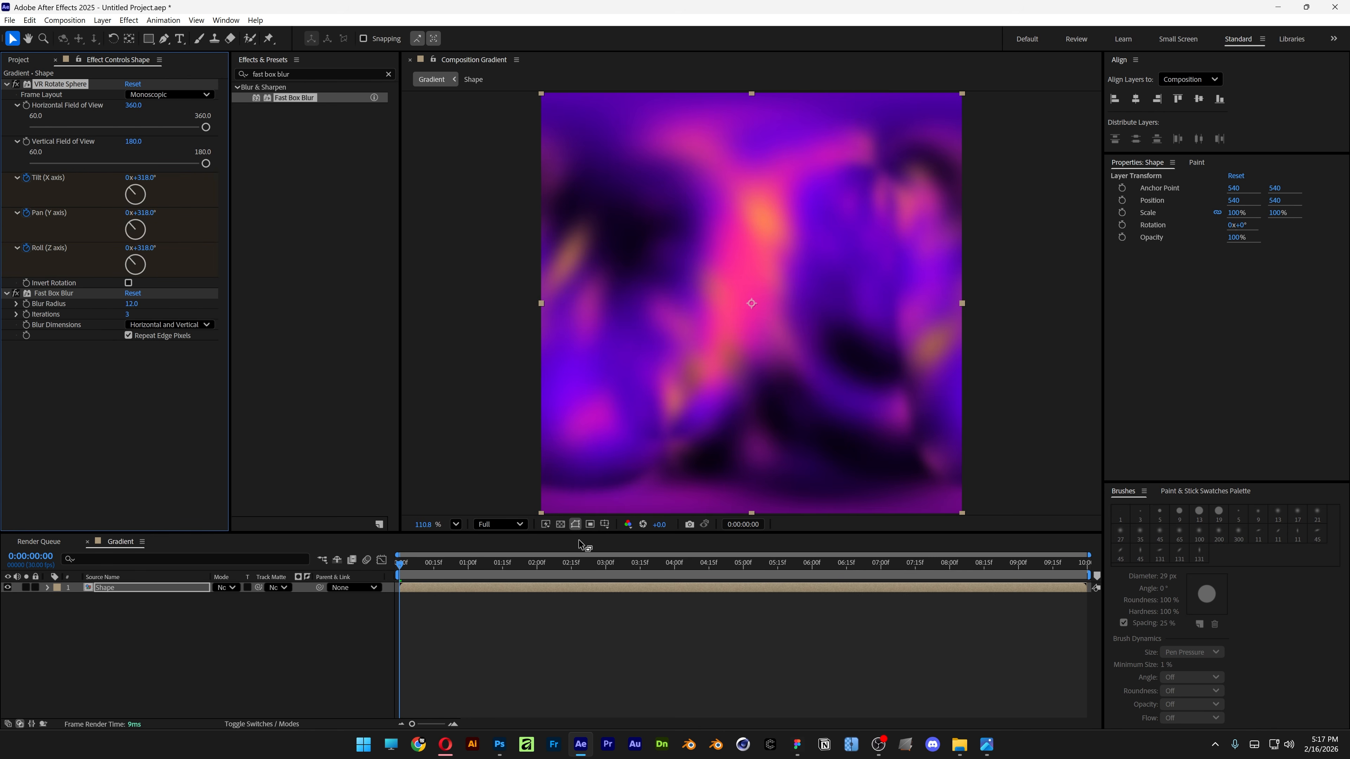
Step: At 0:00:03:00, end the work area and set the keyframed Tilt, Pan and Roll each to 1x+318°
click(606, 566)
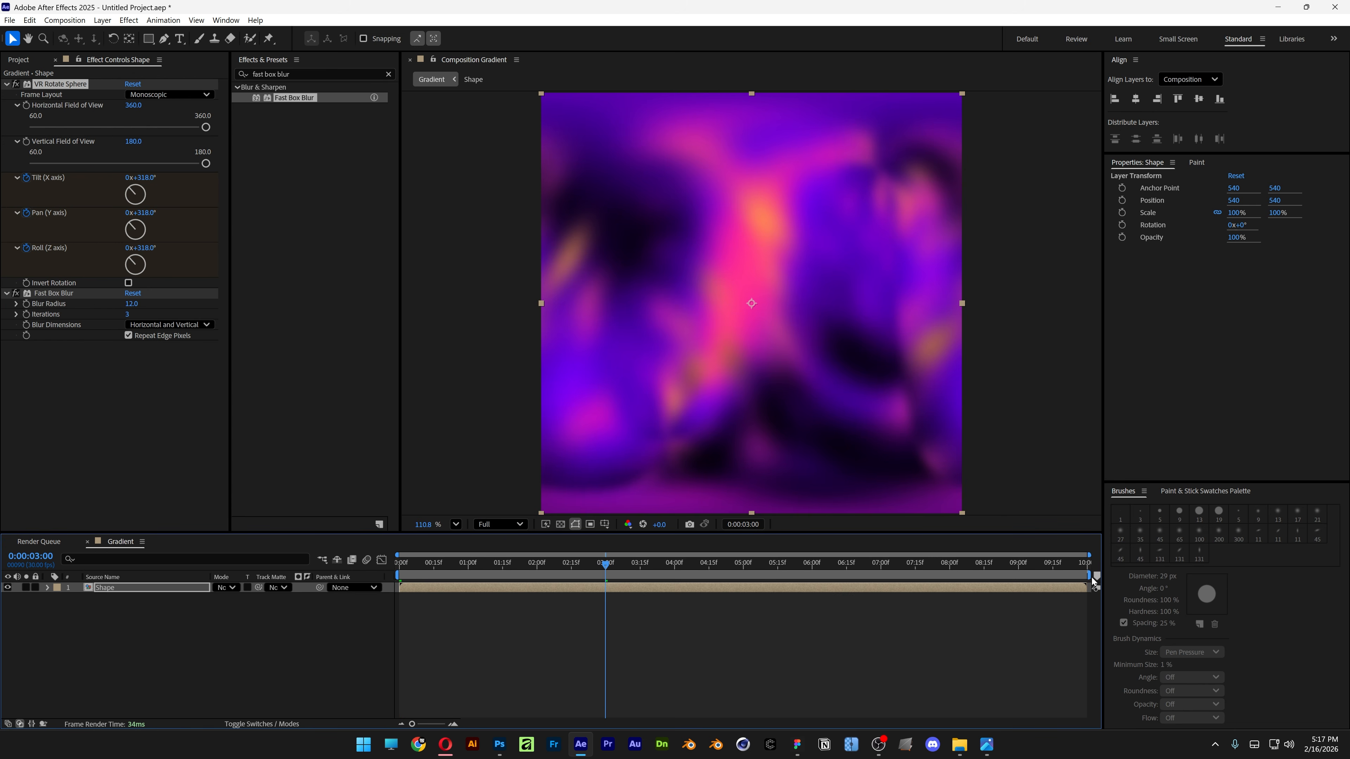
drag(1079, 575, 603, 587)
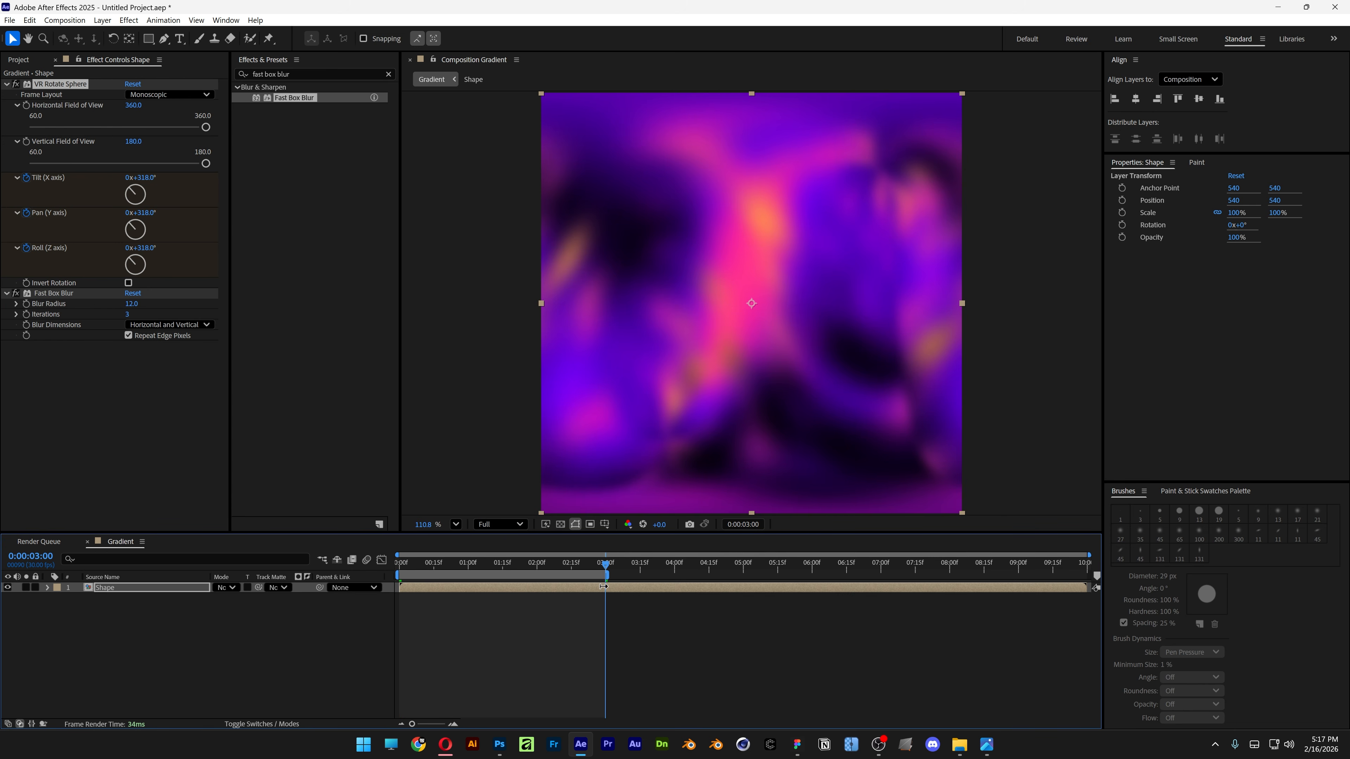
click(128, 178)
text(1)
key(Return)
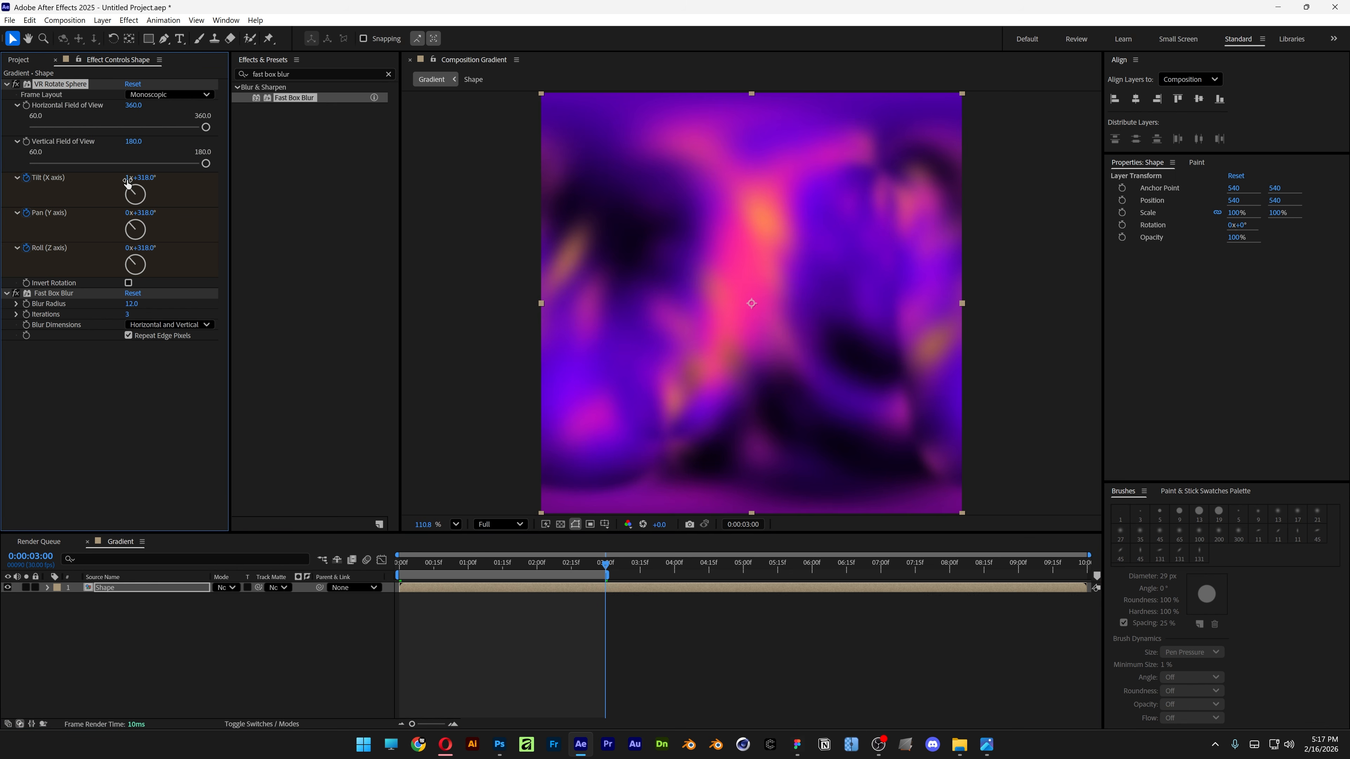
click(128, 214)
text(1)
key(Return)
click(128, 248)
text(1)
key(Return)
Step: Play back the sphere rotation animation from the start of the timeline
drag(499, 564, 347, 552)
key(space)
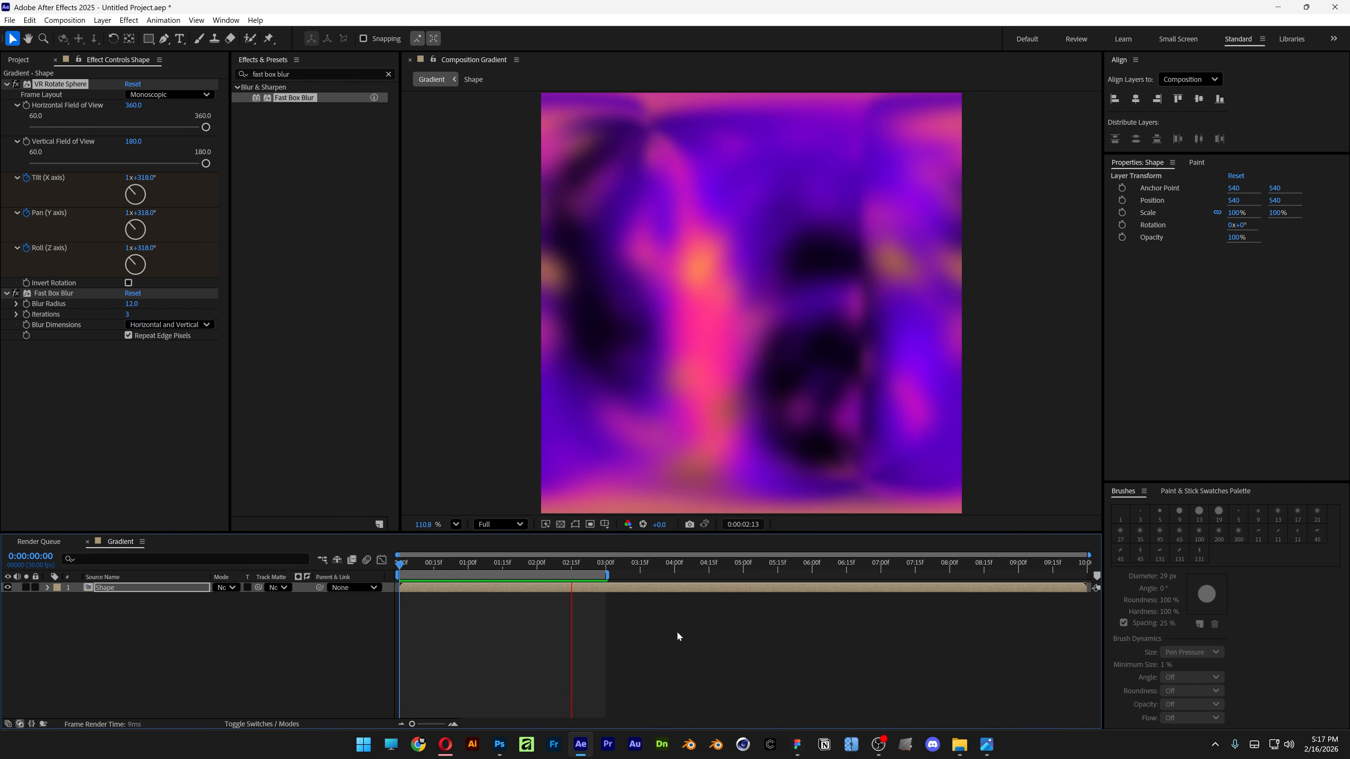
key(space)
Step: Create an adjustment layer above Shape and rename it Square
right_click(267, 669)
mouse_move(371, 518)
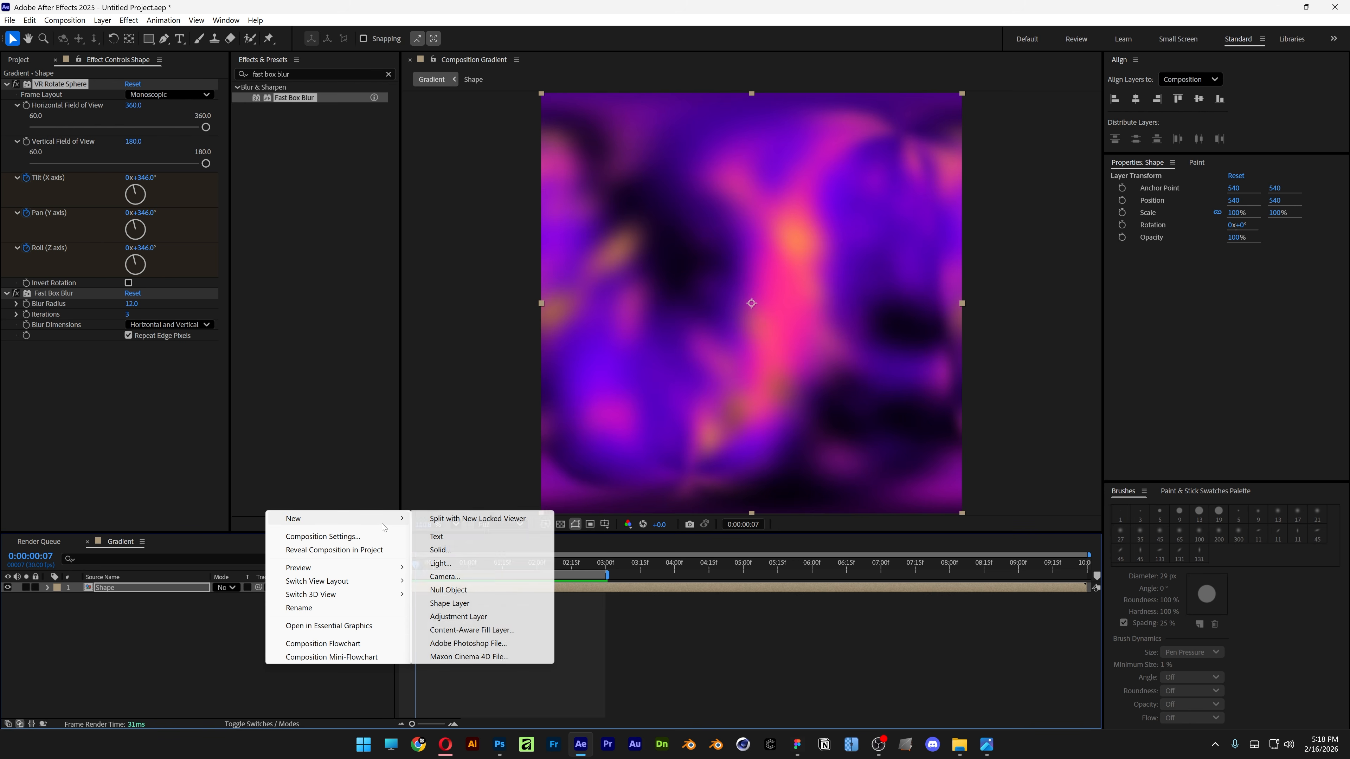
click(474, 616)
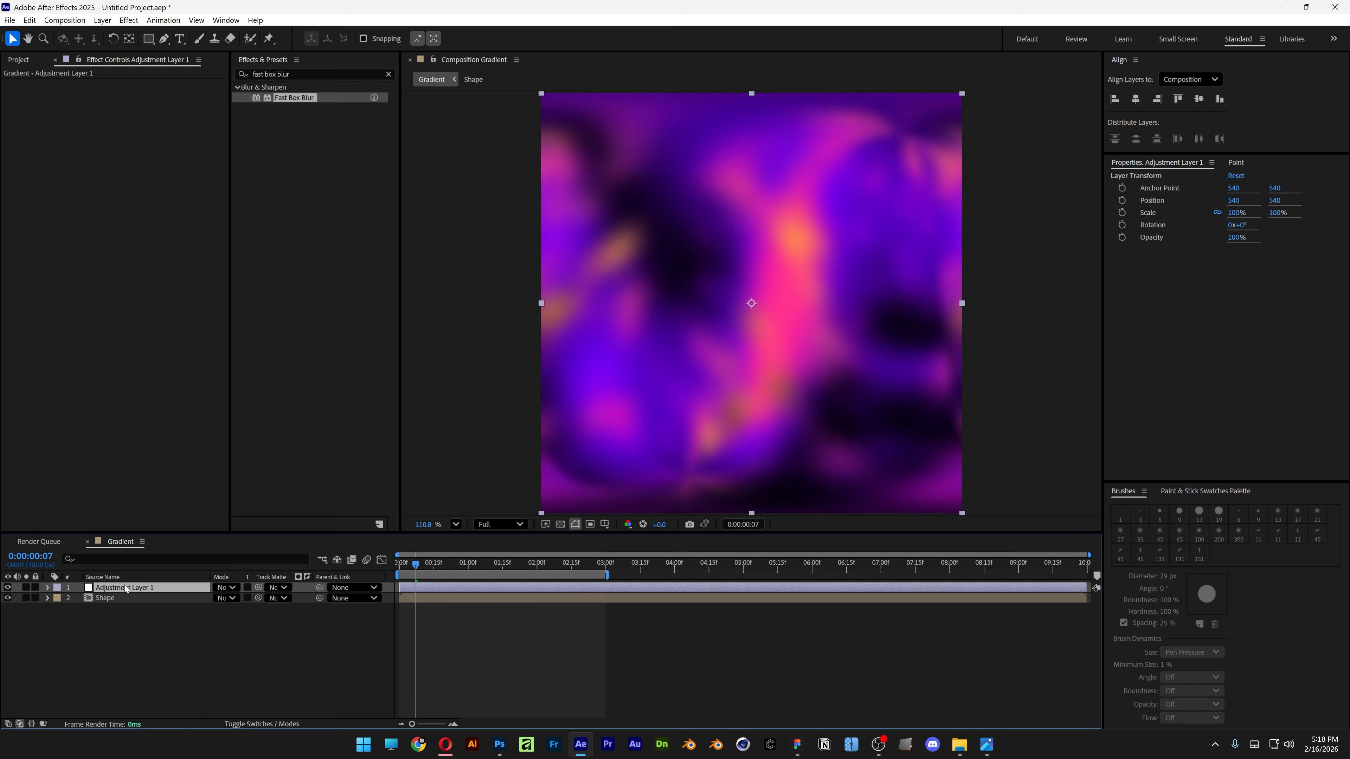
key(Return)
text(Square)
key(Return)
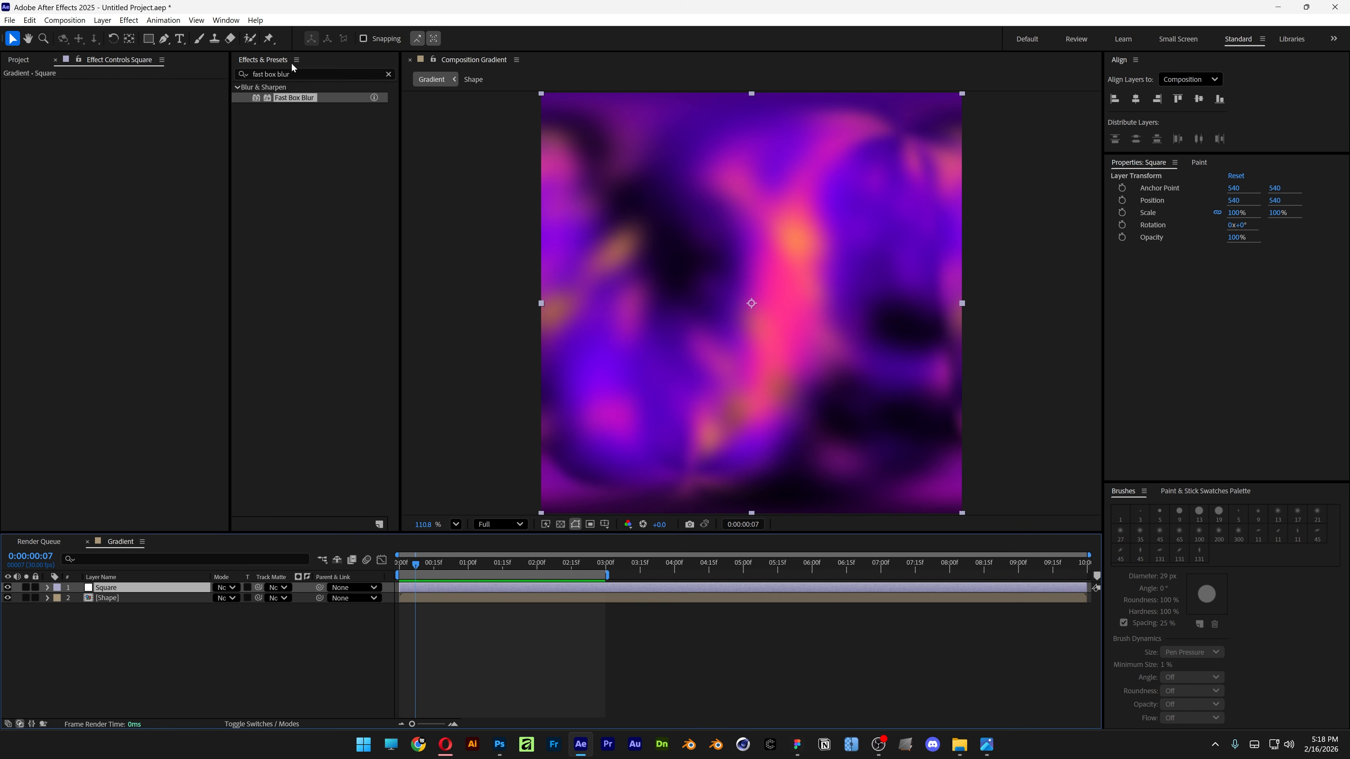
Step: Find the VR Plane to Sphere effect and apply it to the Square layer
drag(297, 72, 127, 67)
text(vr plane t)
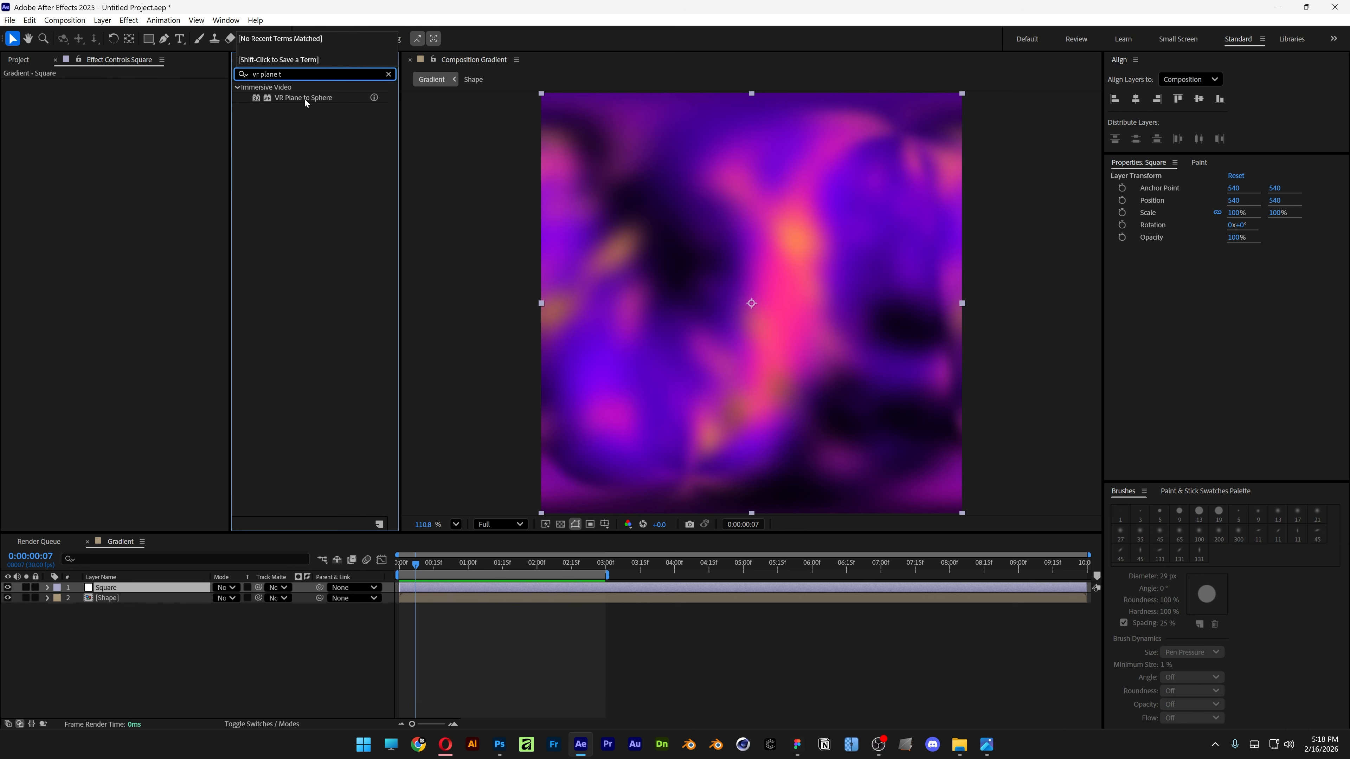
drag(305, 99, 181, 583)
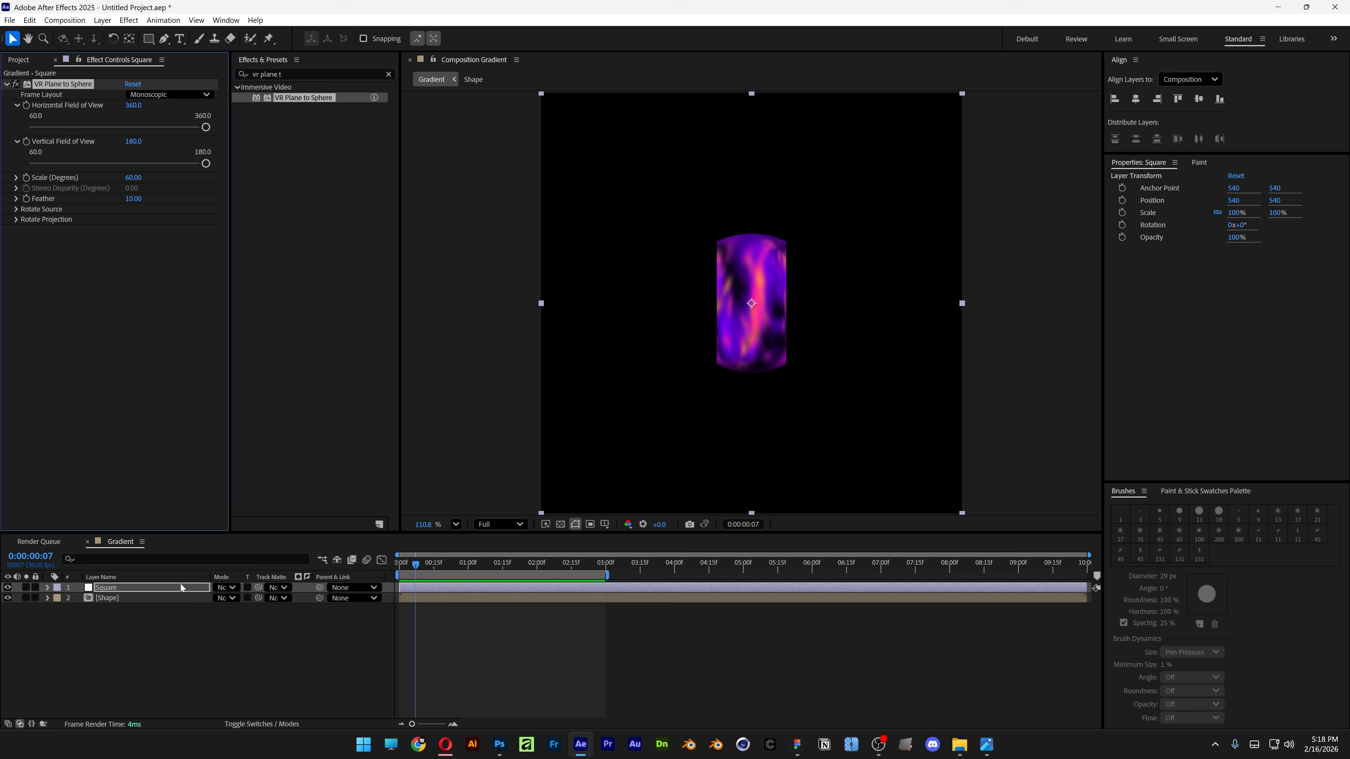
Step: Set VR Plane to Sphere's Scale to 175 degrees and its Feather to 50
drag(133, 177, 216, 184)
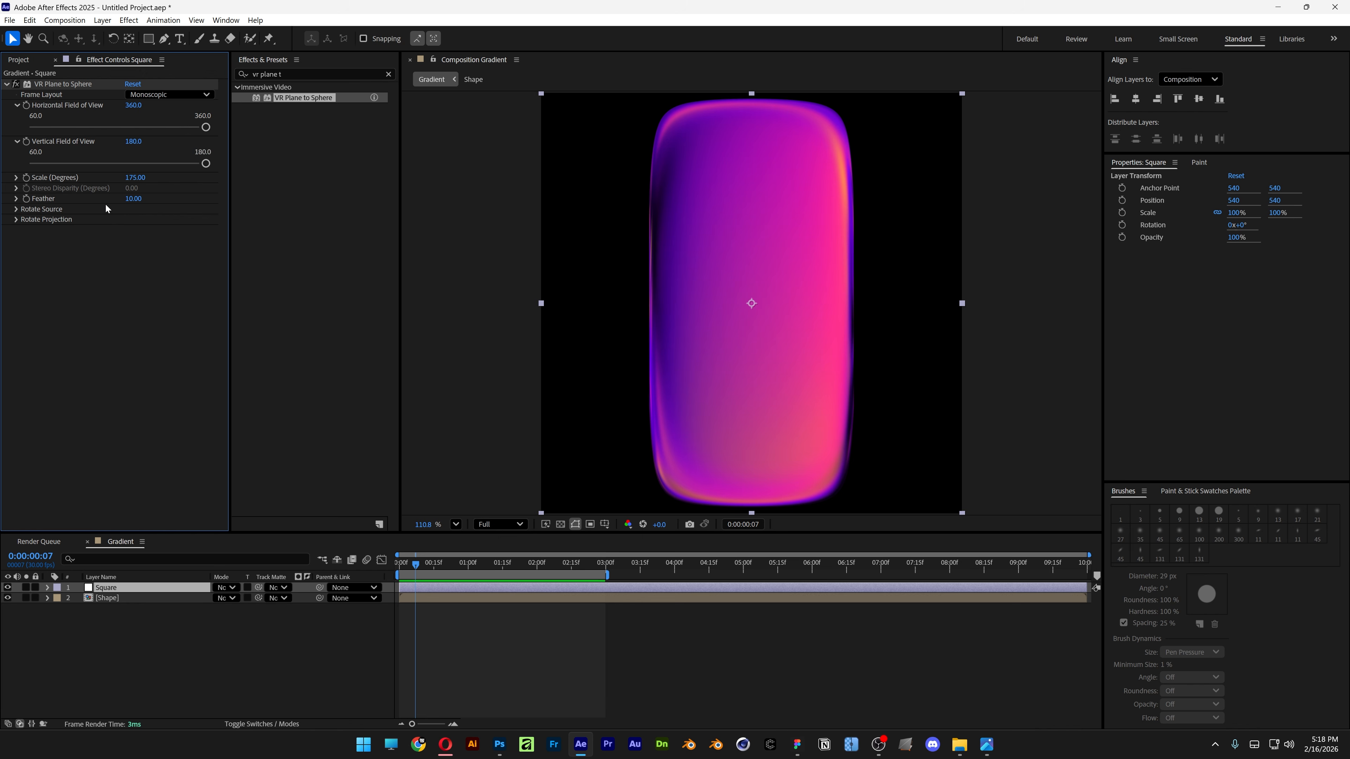
drag(132, 199, 143, 198)
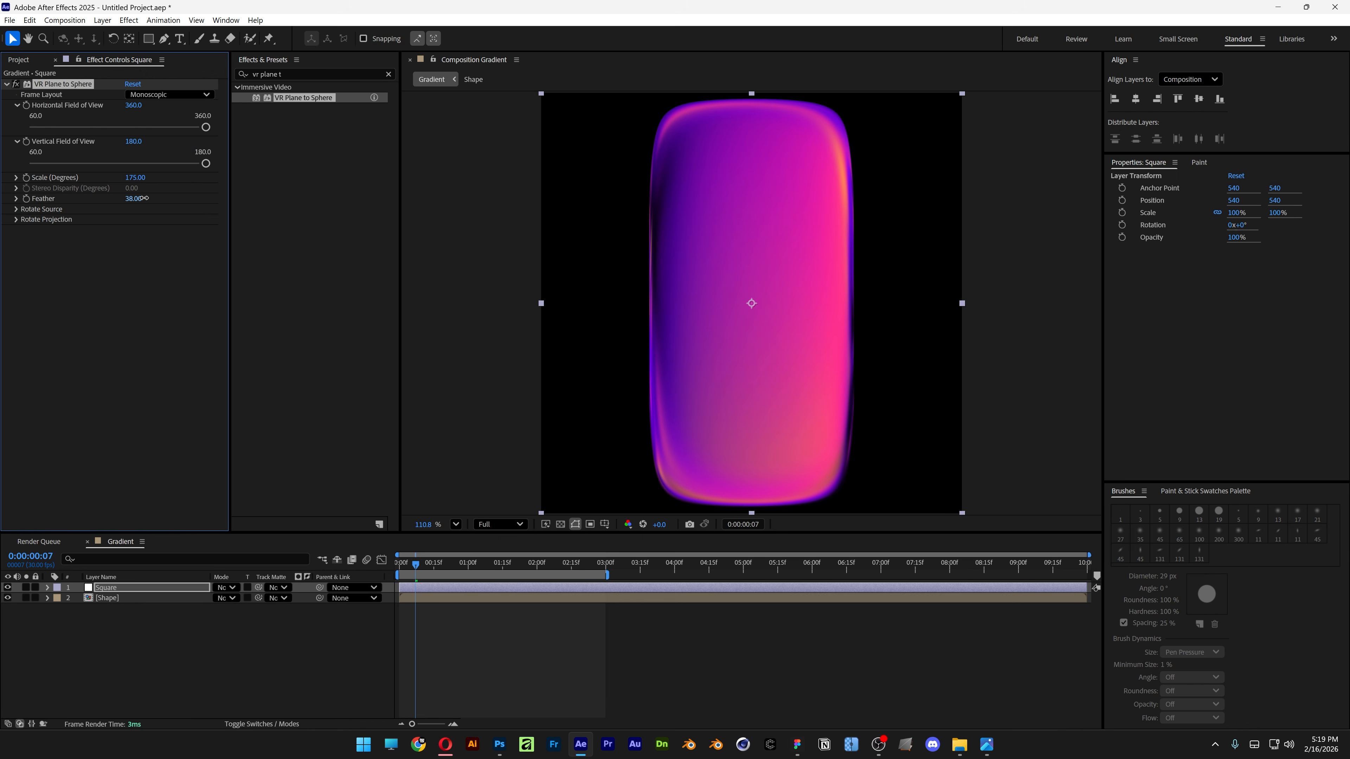
click(138, 200)
text(50)
key(Return)
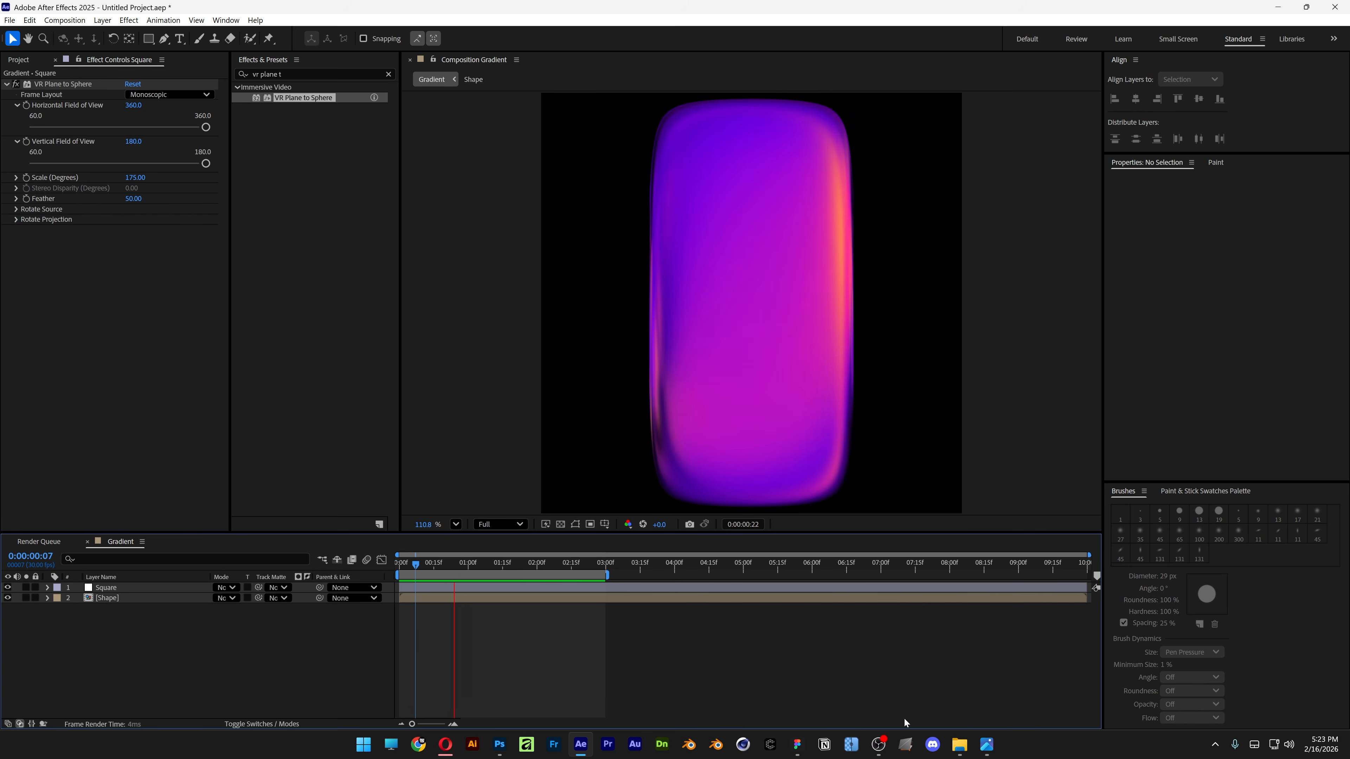